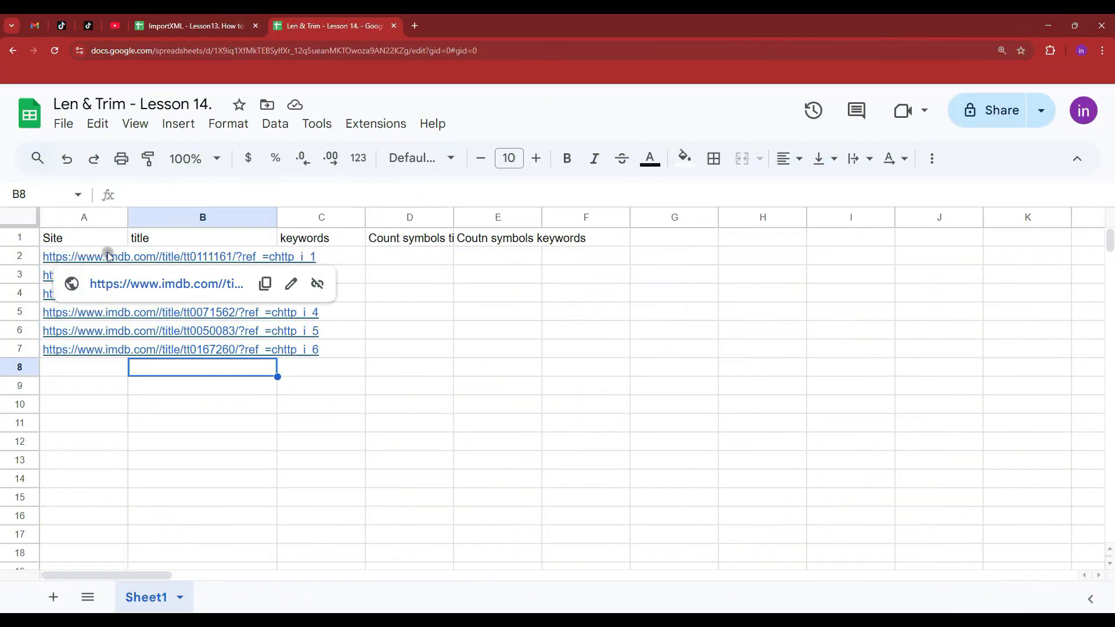
Enter the formula =IMPORTXML(A2,"//title") in B2 to import the first page's title.
left_click(224, 263)
type("=")
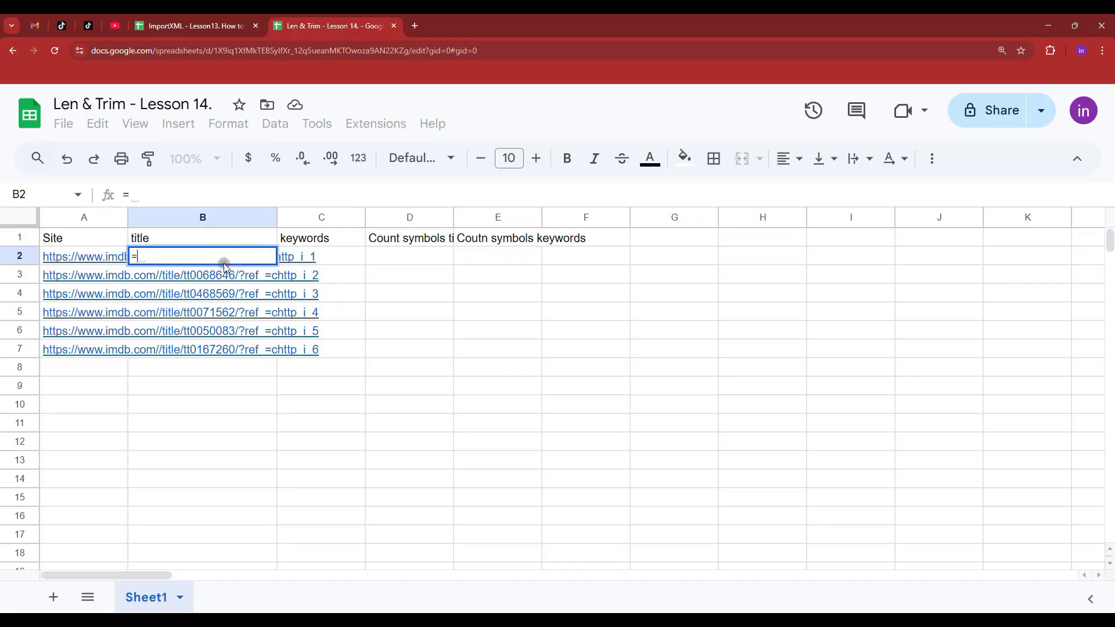
type("IMPORTXML(")
left_click(81, 263)
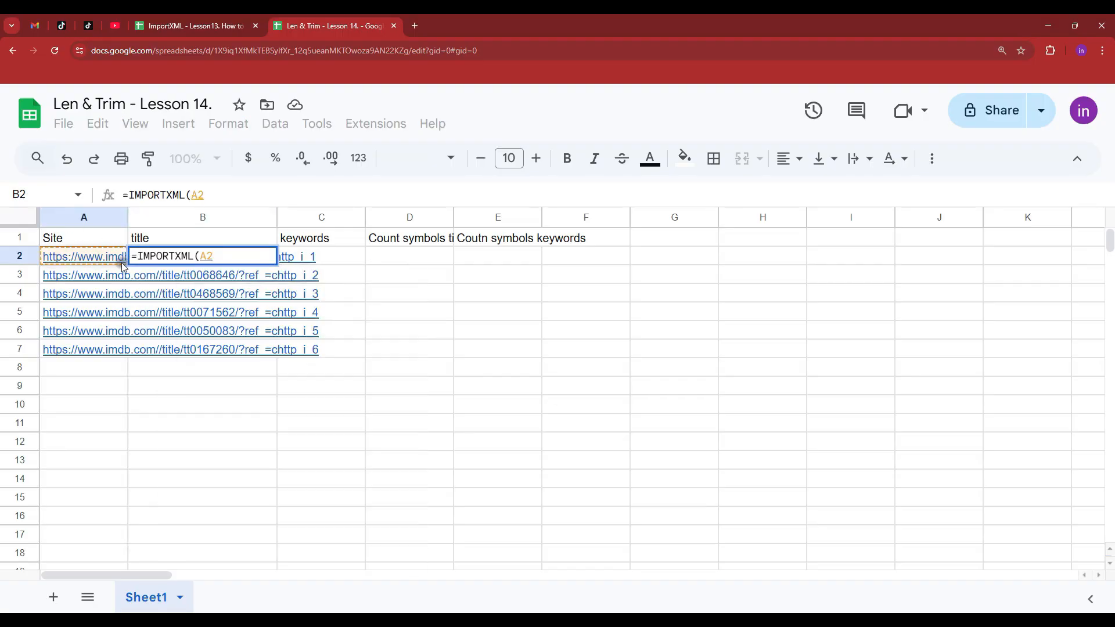
type(",\"")
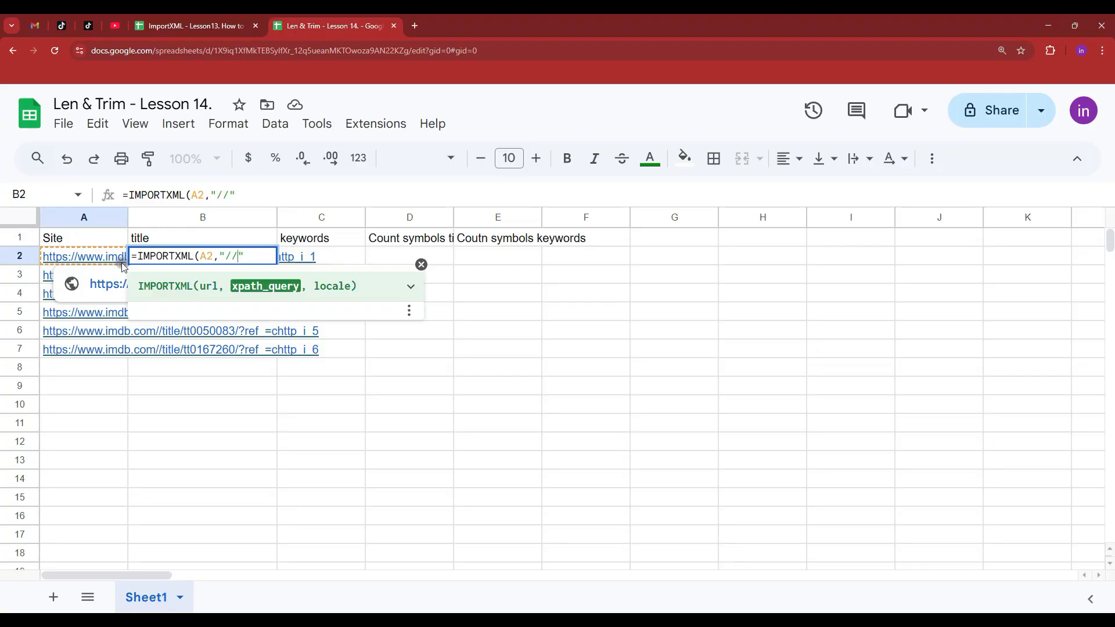
type("//title")
key("Return")
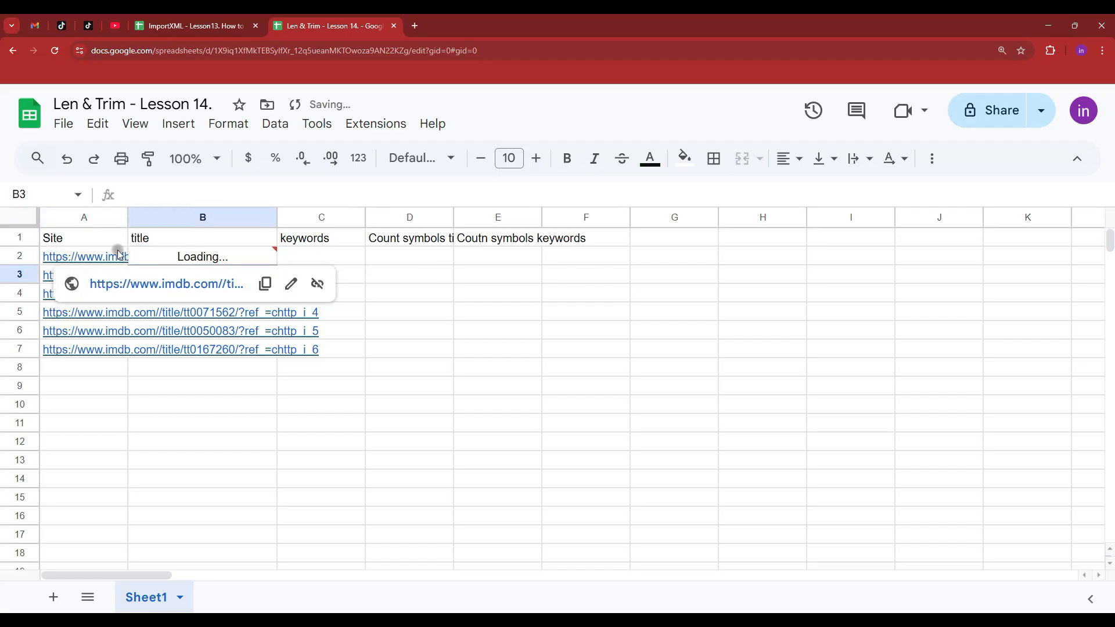
left_click(165, 261)
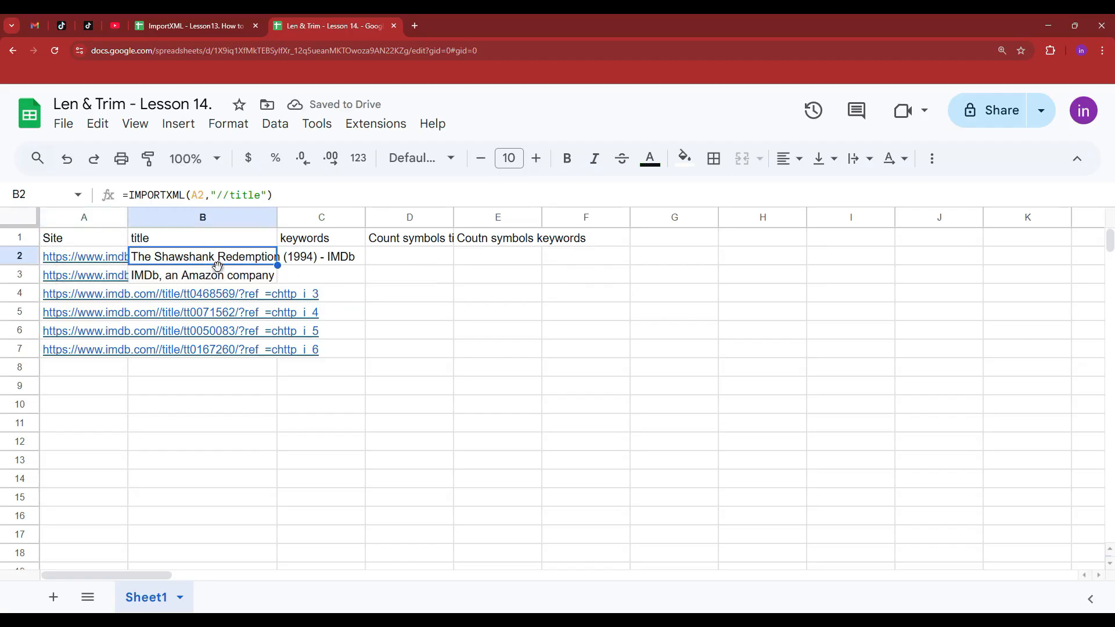
Enter the title import formula in C2 and correct its URL reference so it reads =IMPORTXML(A2,"//title").
left_click(333, 259)
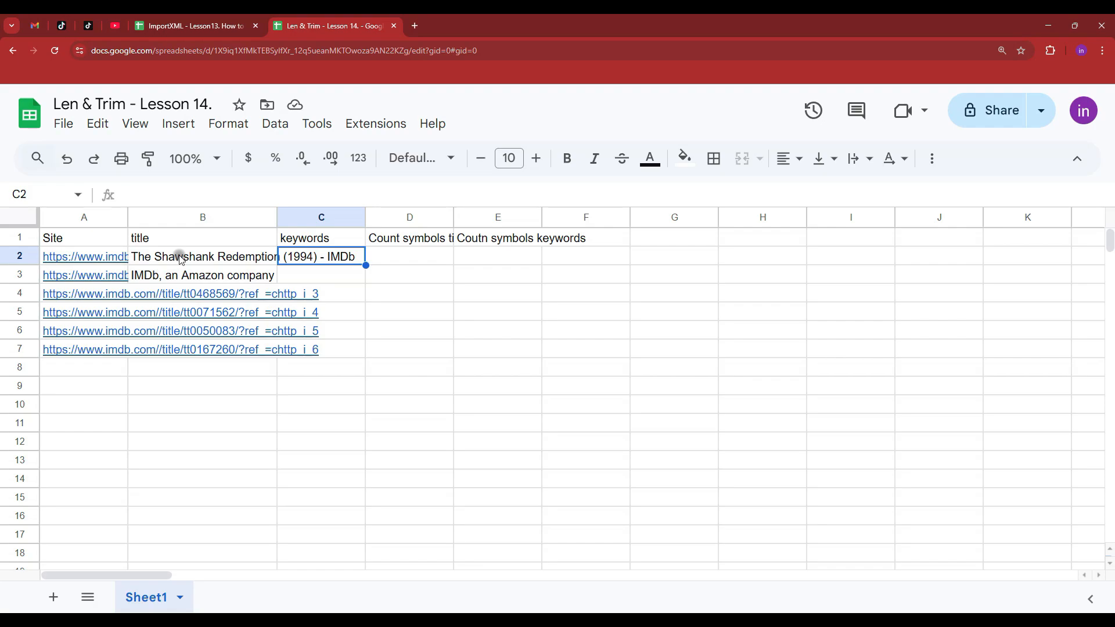
type("=")
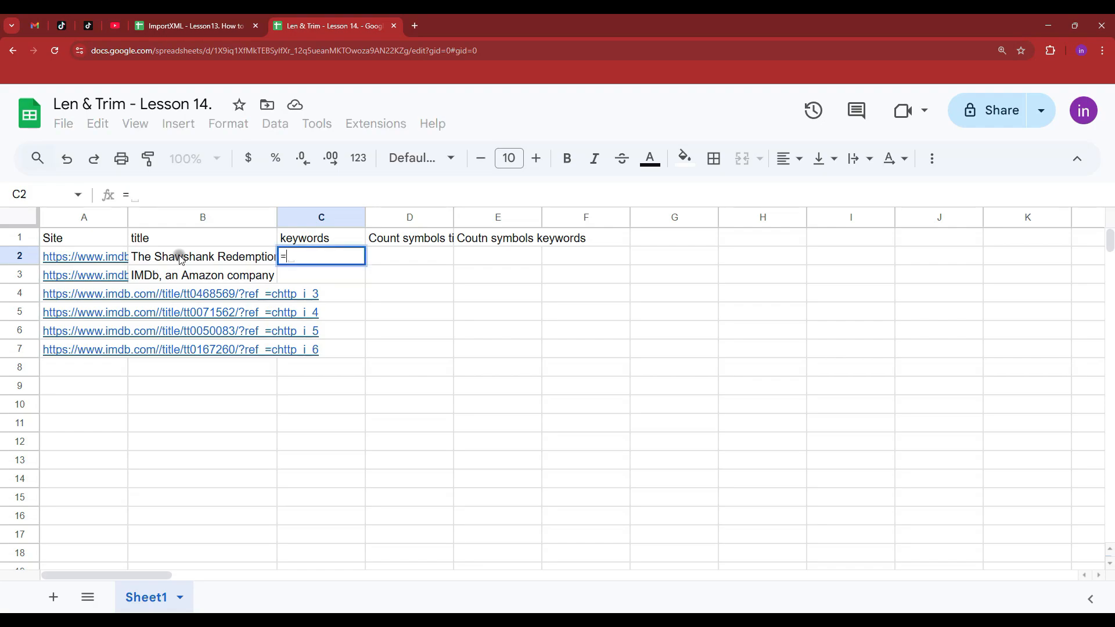
type("IMPORTXML(B2,\"//title\")")
key("Return")
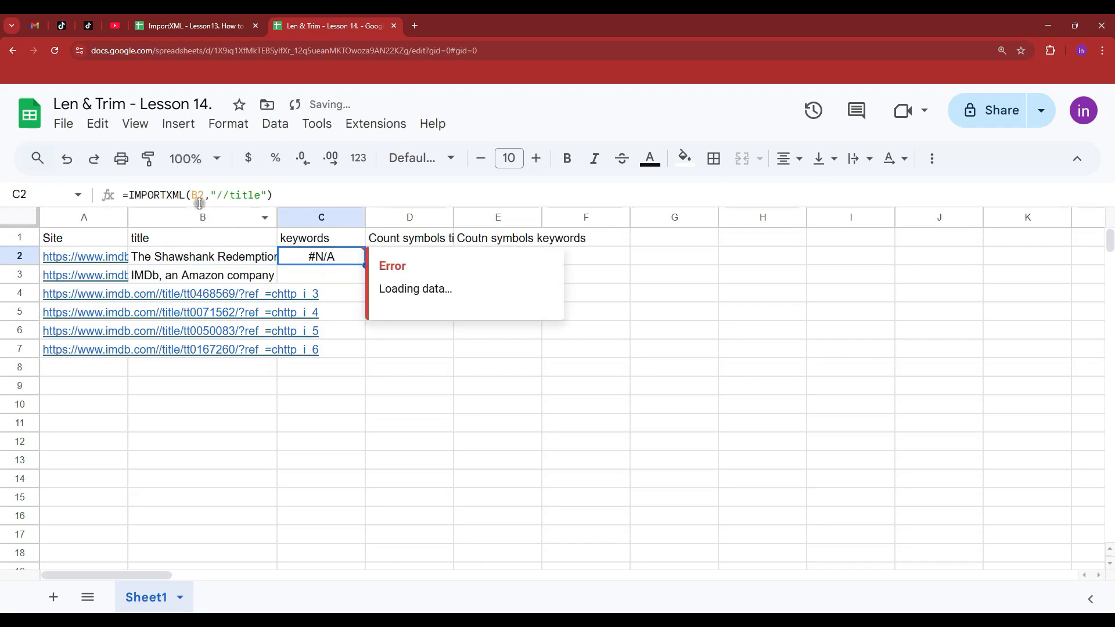
left_click(200, 203)
key("BackSpace")
type("A")
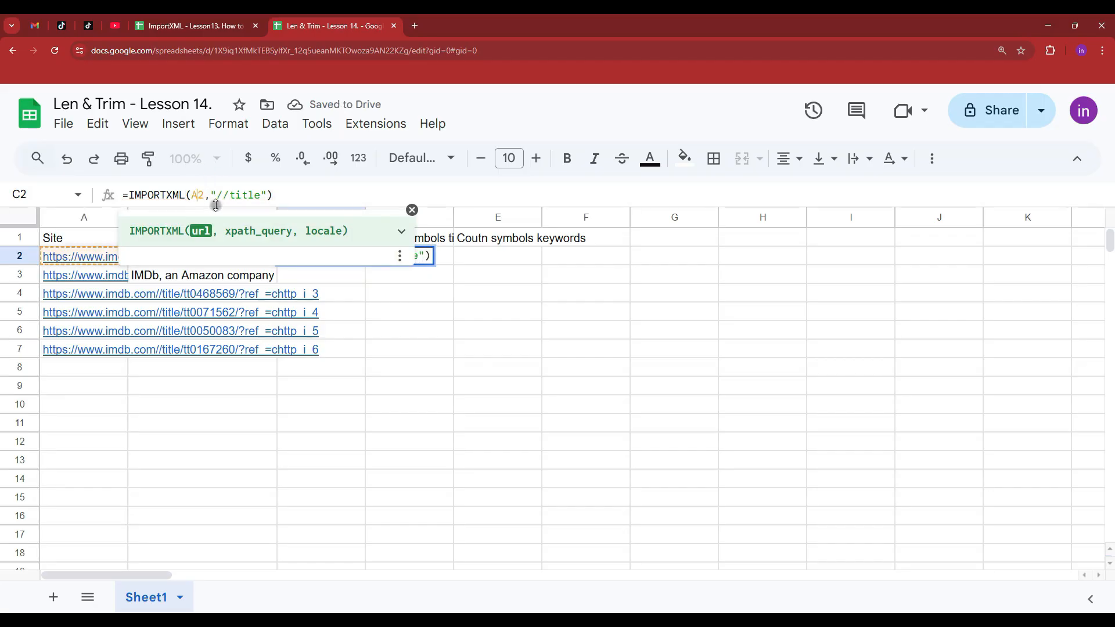
key("Return")
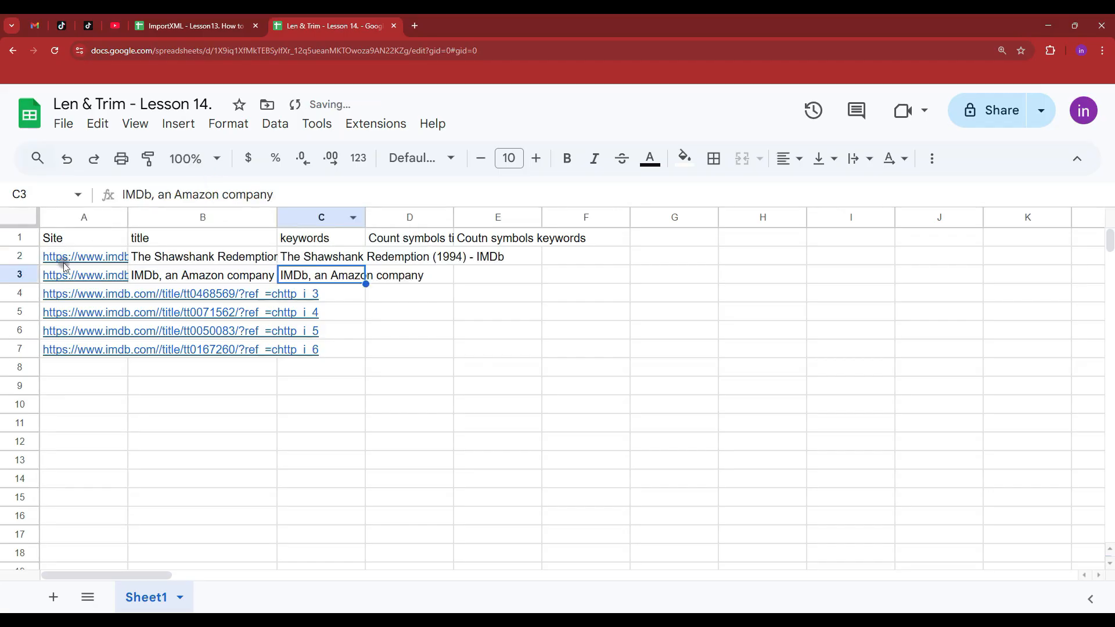
left_click(344, 259)
left_click_drag(263, 196, 233, 195)
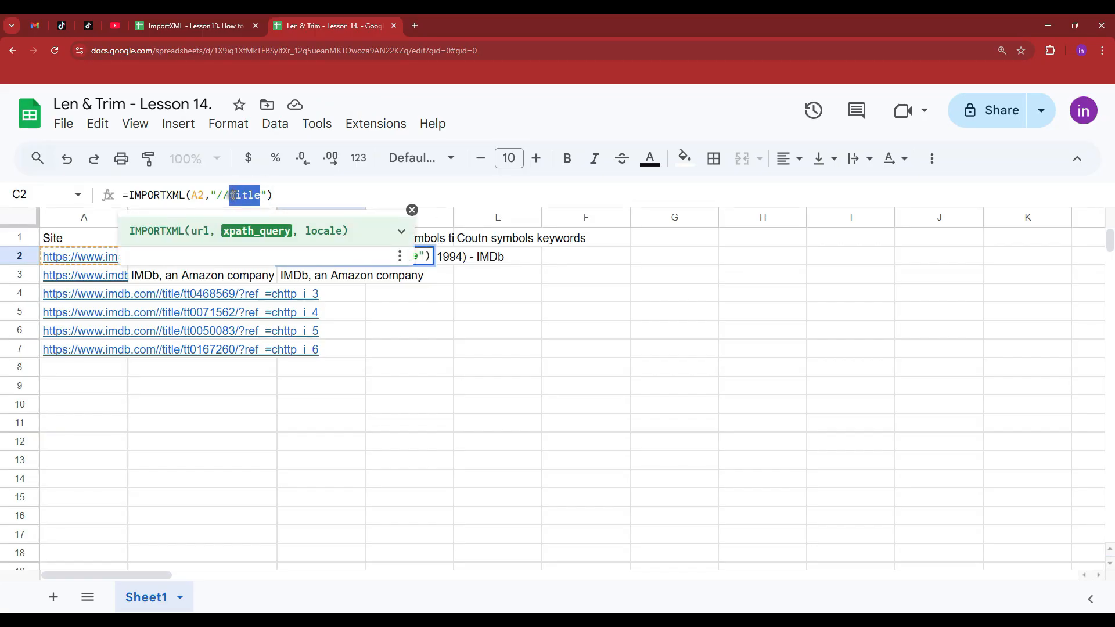
type("meta")
type("[@name=''")
key("Left")
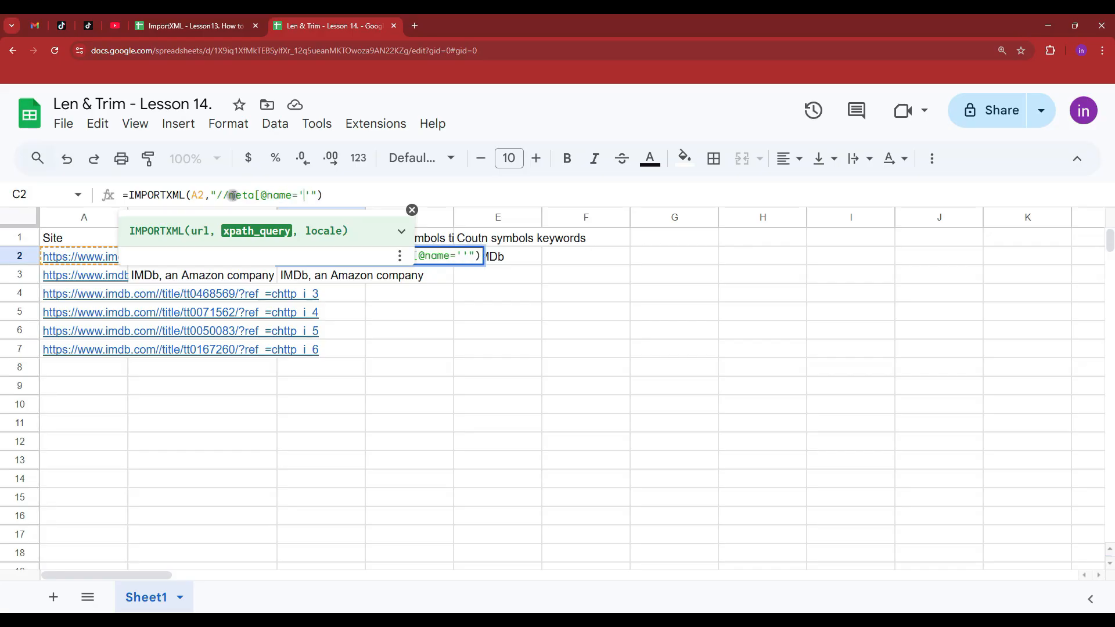
type("keywords")
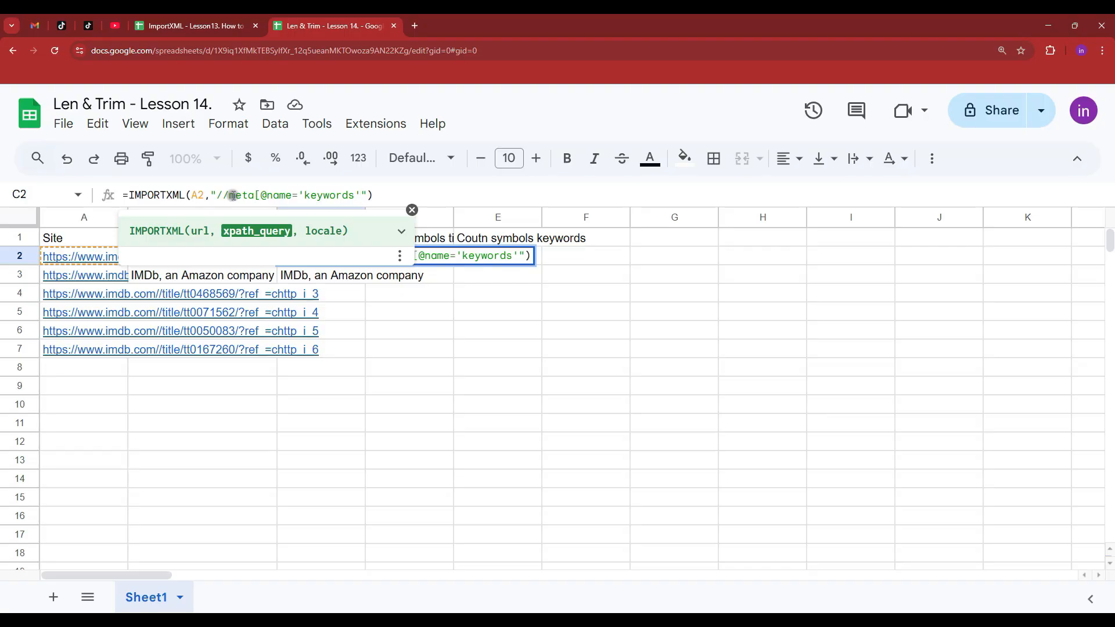
type("]/@content")
key("Return")
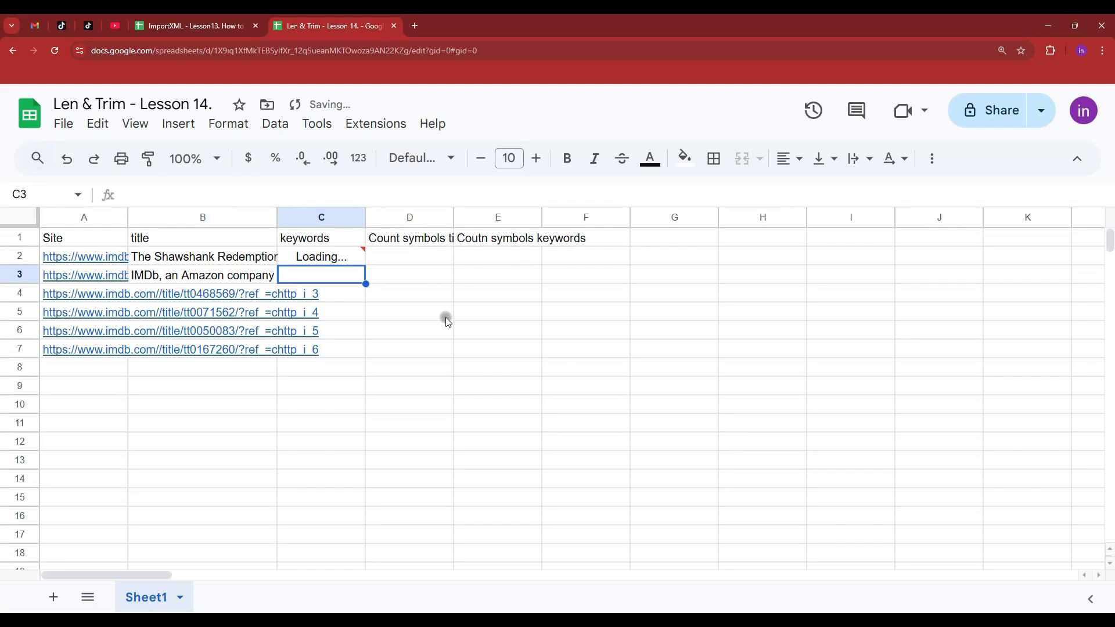
Fill the keywords formula from C2 down to C7 and check the copied formulas.
left_click(337, 260)
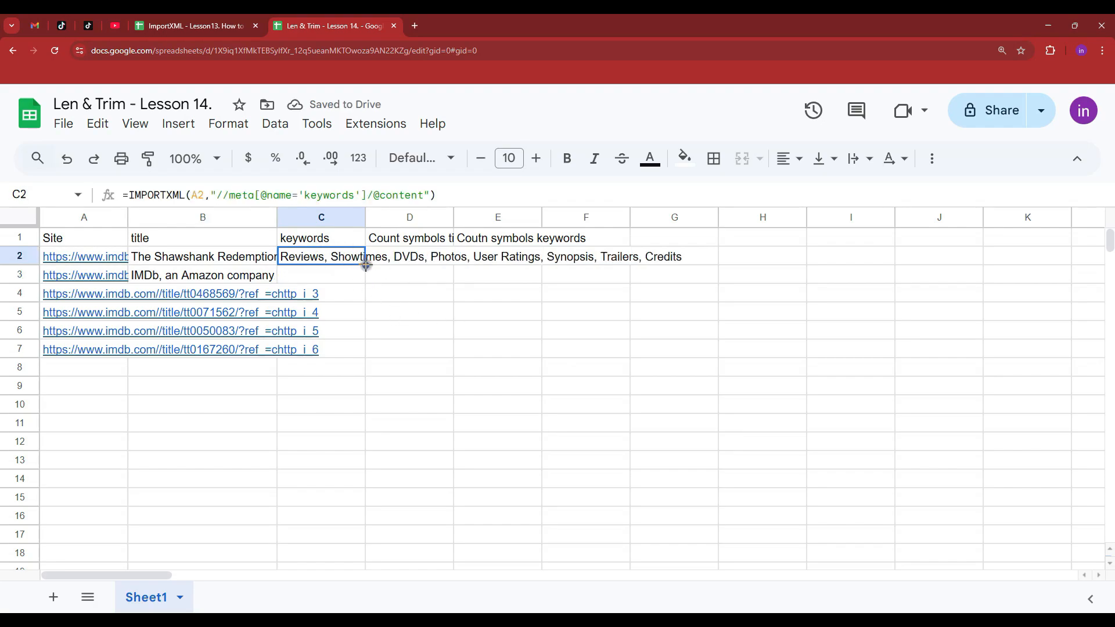
left_click_drag(366, 265, 356, 352)
left_click(336, 280)
left_click(345, 296)
left_click(343, 313)
left_click(341, 332)
key("Up")
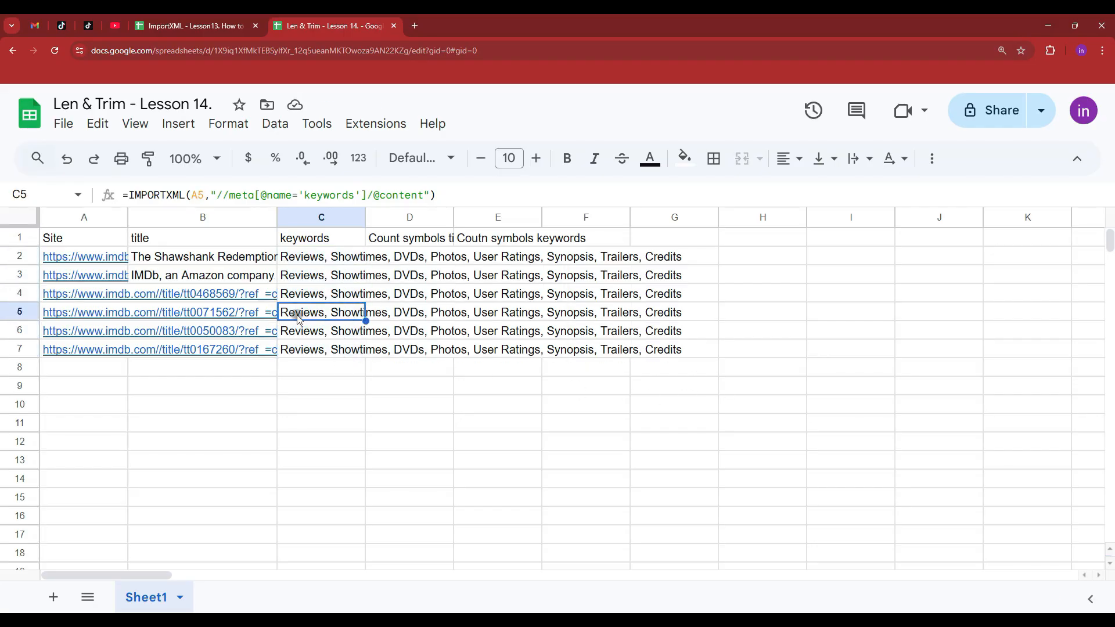
Try to fill the plain IMPORTXML title formula from B2 down to B7.
left_click(261, 273)
key("Up")
left_click_drag(278, 264, 223, 374)
mouse_move(224, 264)
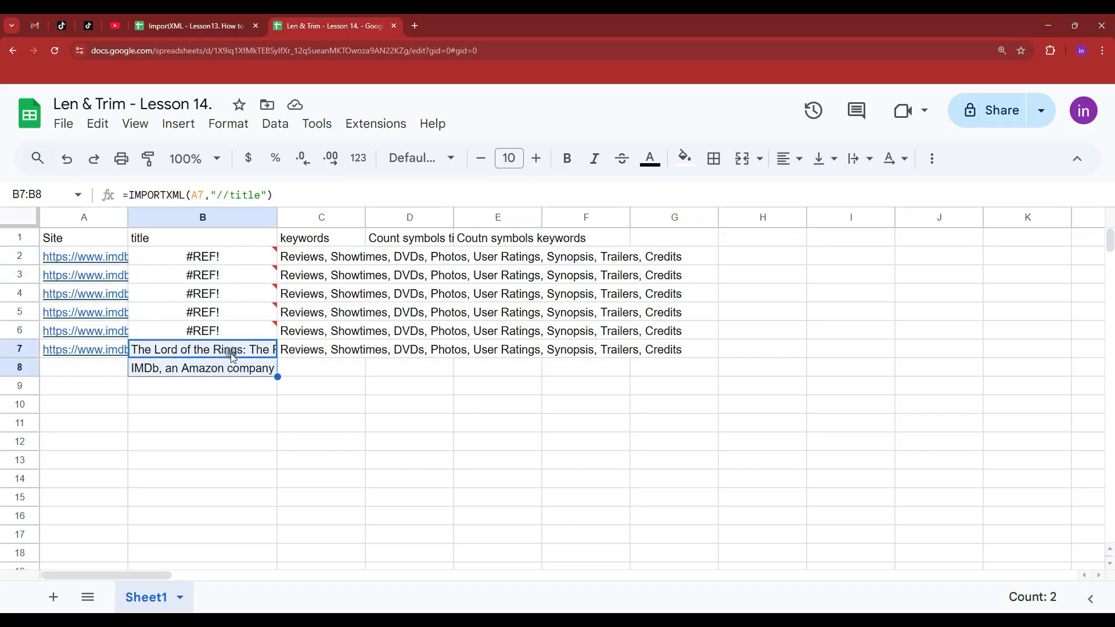
Wrap the formula in B2 in TEXTJOIN so it reads =textjoin(", ",true,IMPORTXML(A2,"//title")).
left_click(190, 259)
left_click(169, 203)
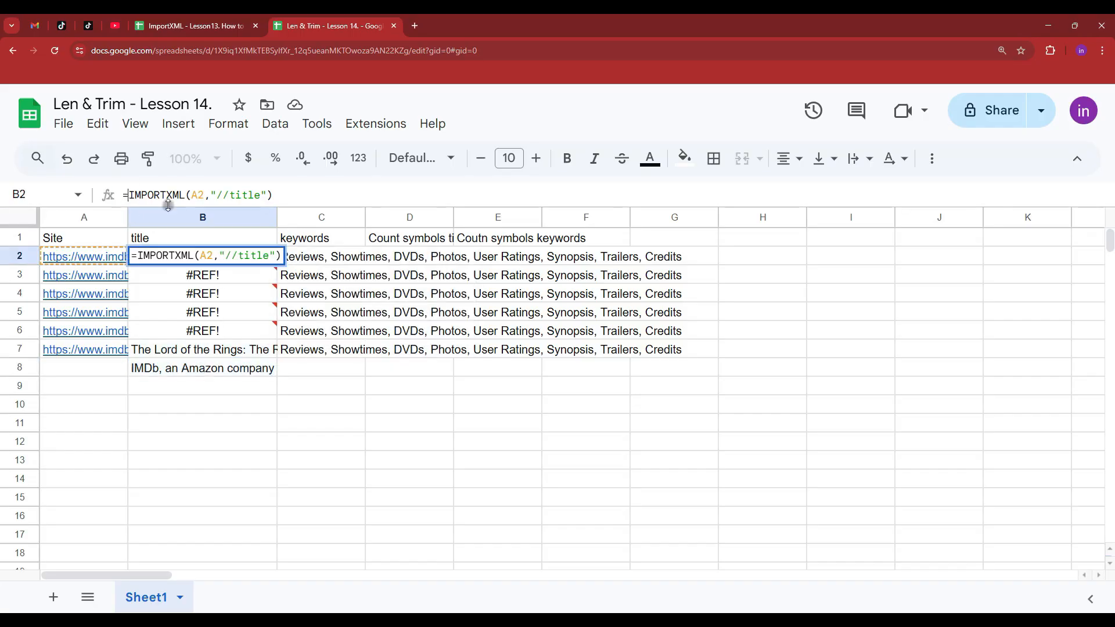
type("textjoin(")
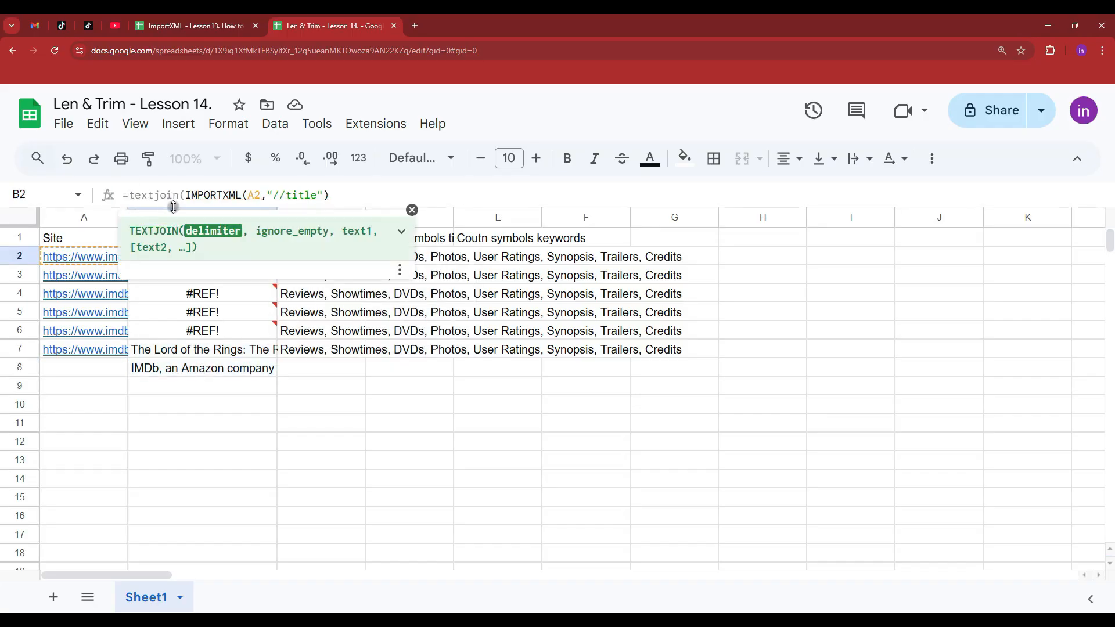
type("\",")
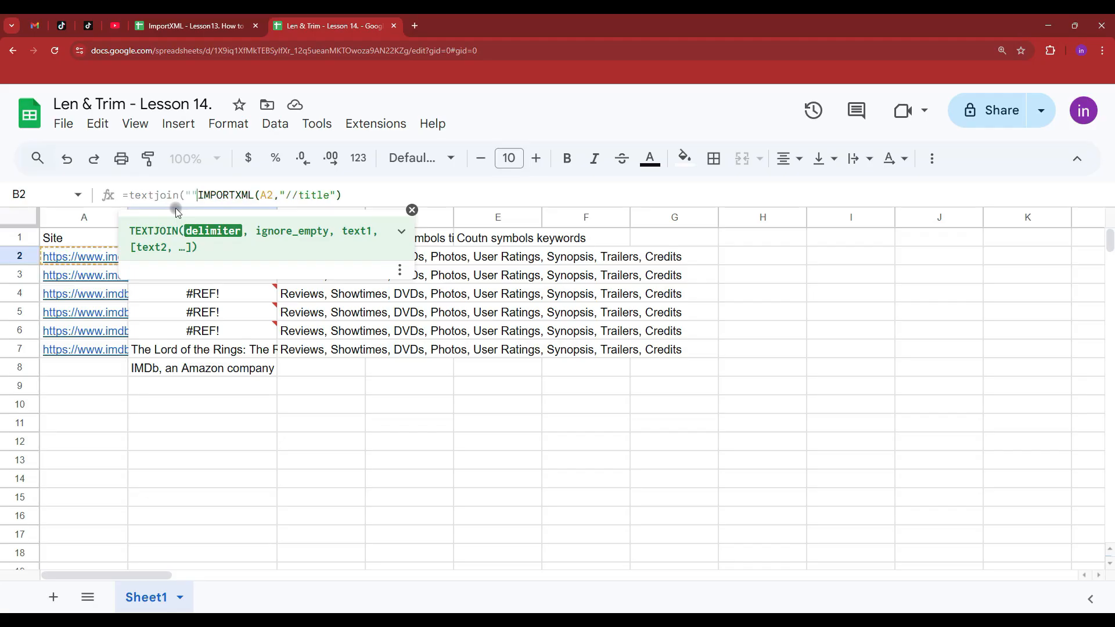
key("Right")
key("Left")
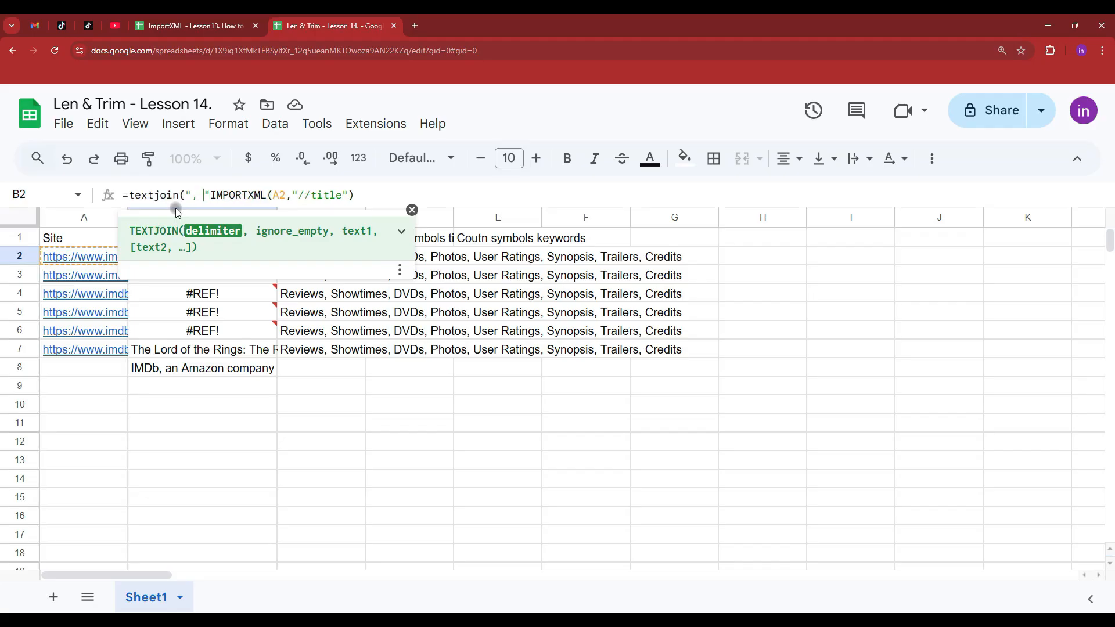
key("Right")
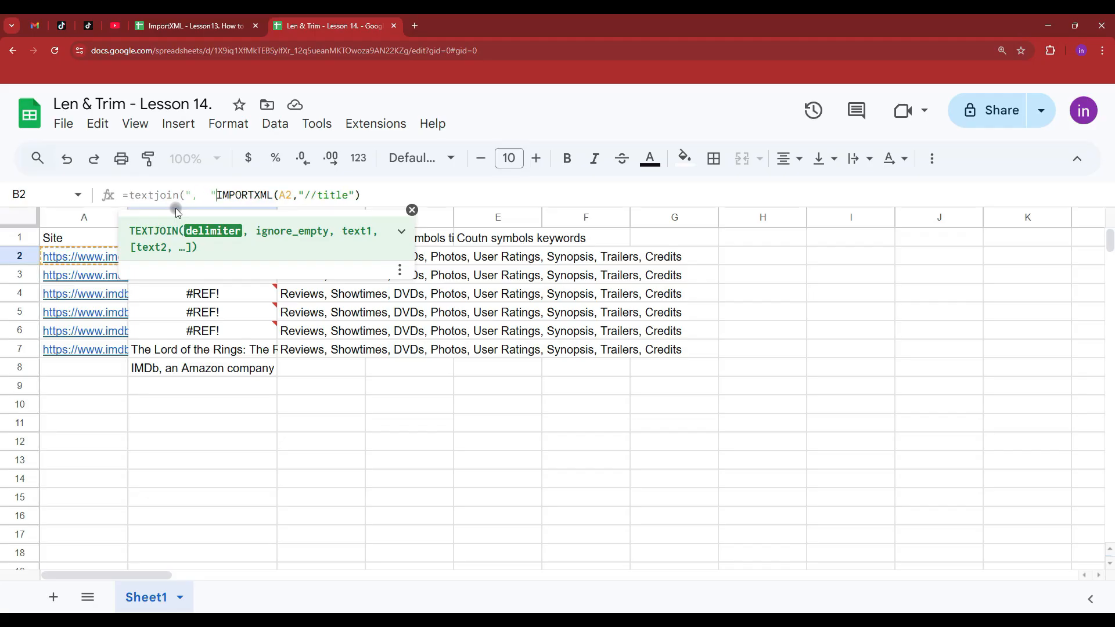
type(",true,")
left_click(458, 201)
type(")")
key("Return")
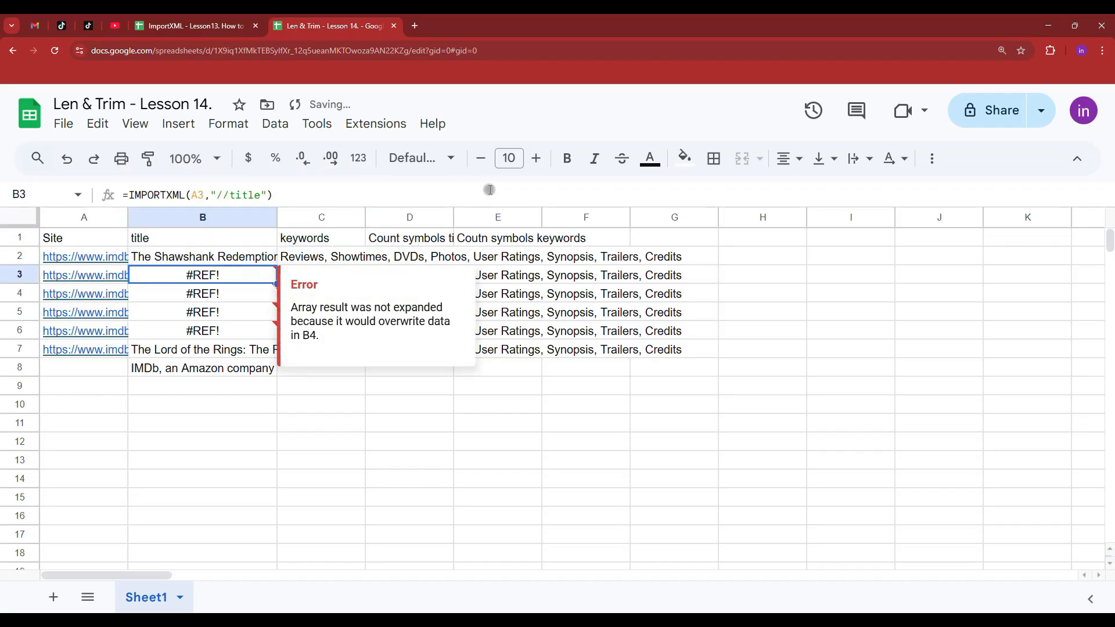
Fill the TEXTJOIN title formula from B2 down to B7.
left_click(219, 248)
left_click_drag(278, 265, 247, 356)
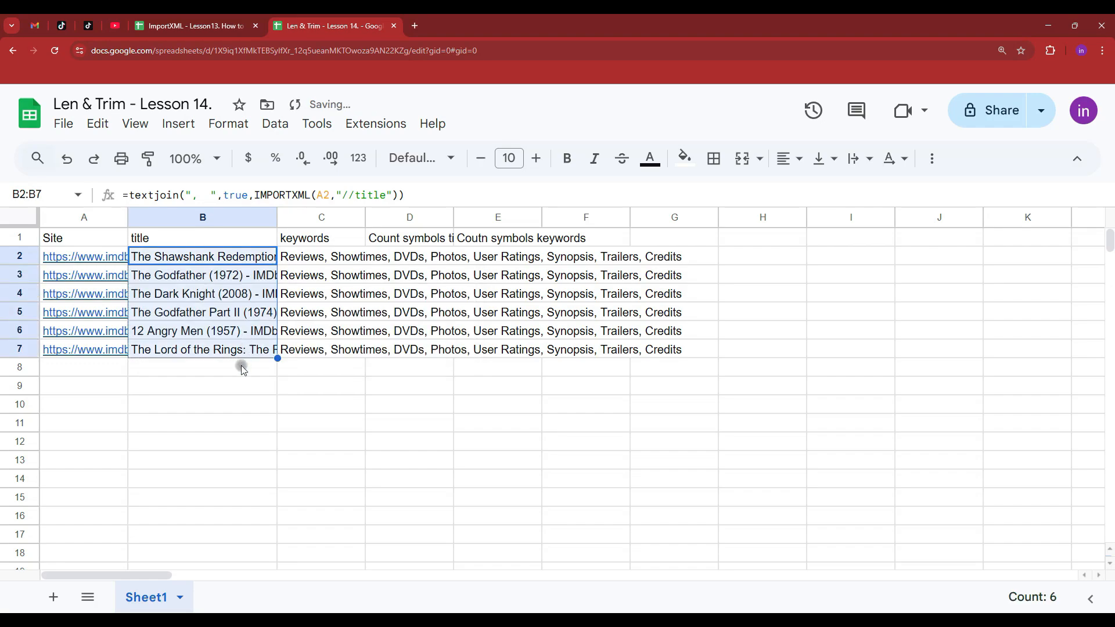
left_click(267, 275)
Resize column B to slightly wider than before and set the keywords column C to clip overflowing text.
double_click(277, 217)
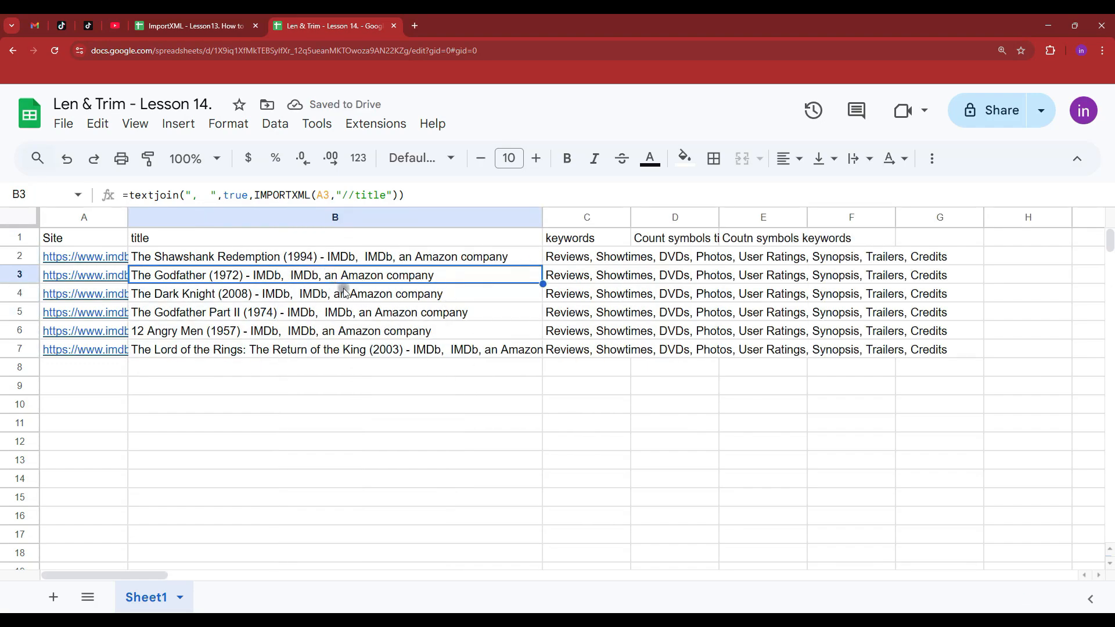
left_click_drag(543, 217, 286, 218)
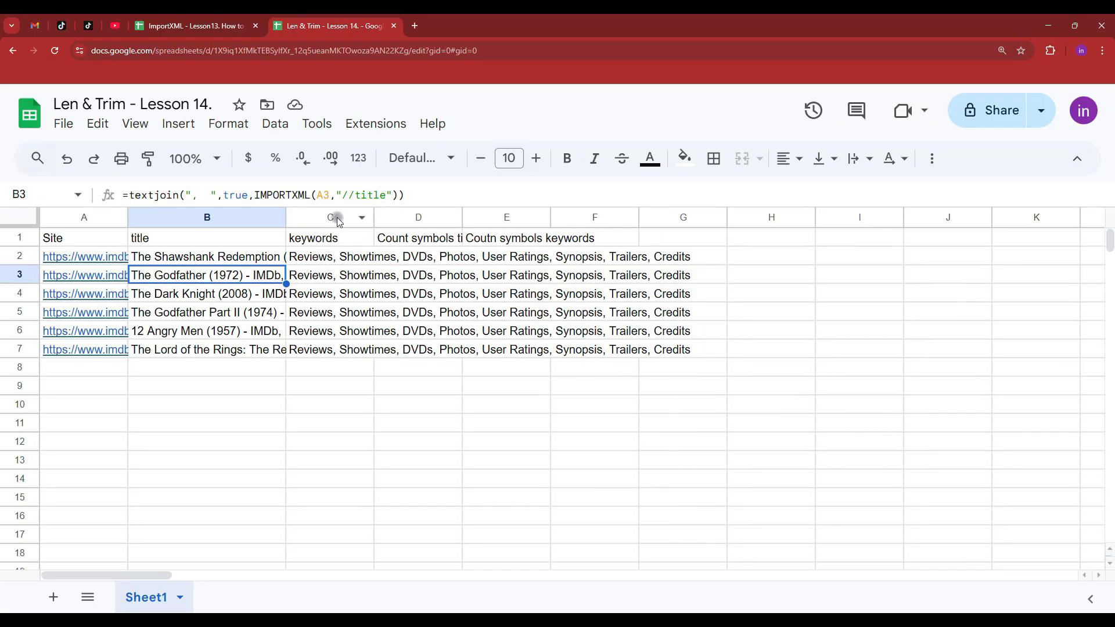
left_click(336, 218)
left_click(860, 159)
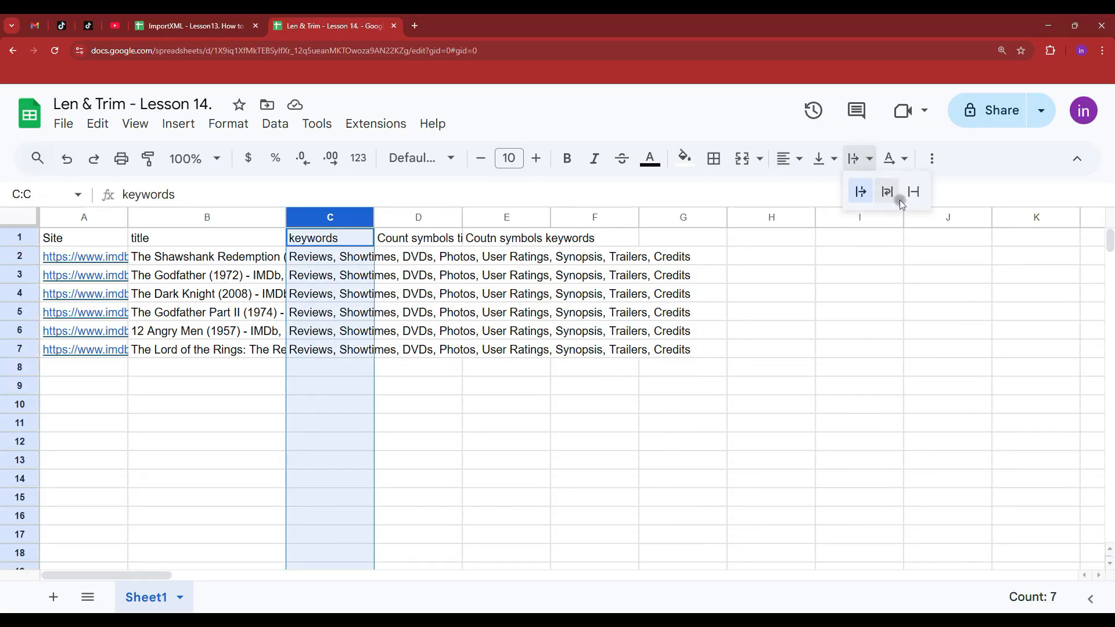
left_click(910, 192)
left_click(506, 274)
left_click(433, 258)
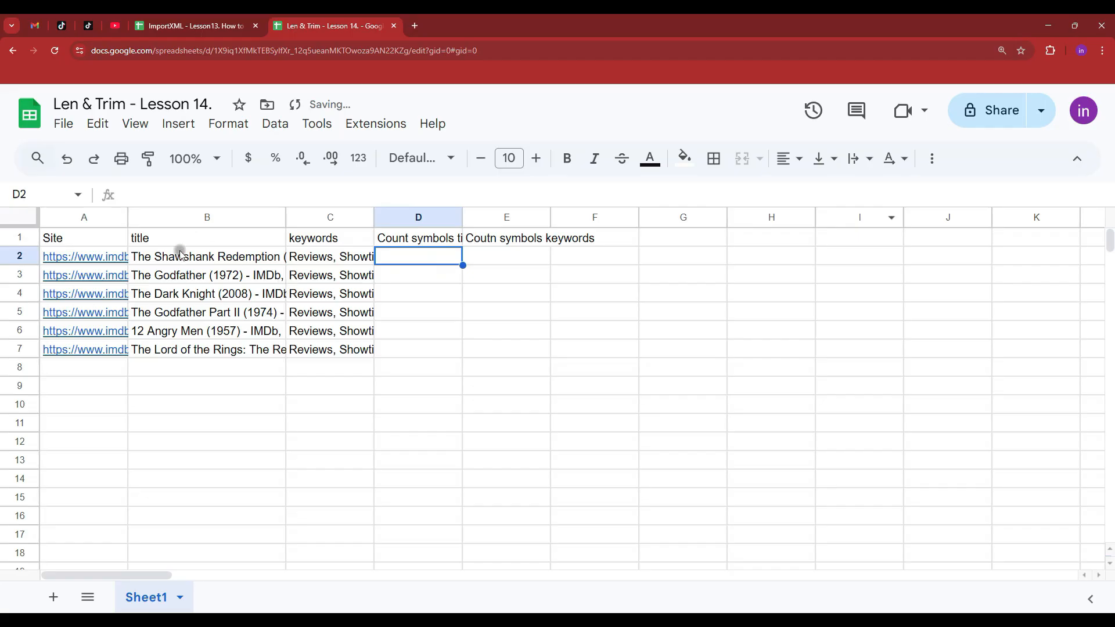
Enter =LEN(B2) in D2 to count the title's symbols and accept the suggested autofill down to D7.
left_click(161, 237)
left_click(307, 241)
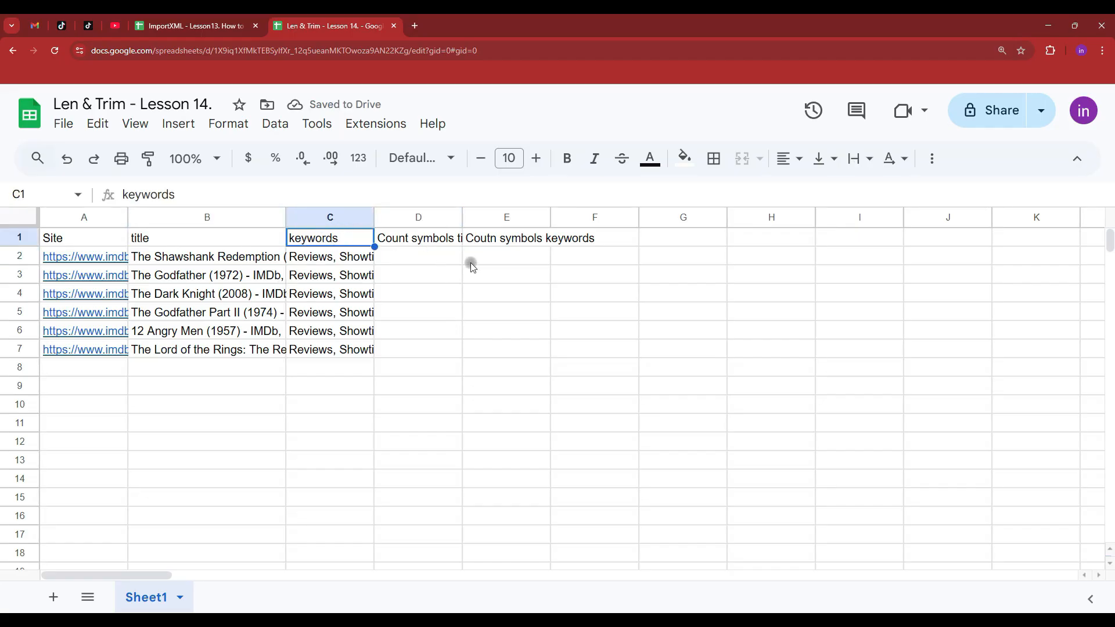
left_click(411, 259)
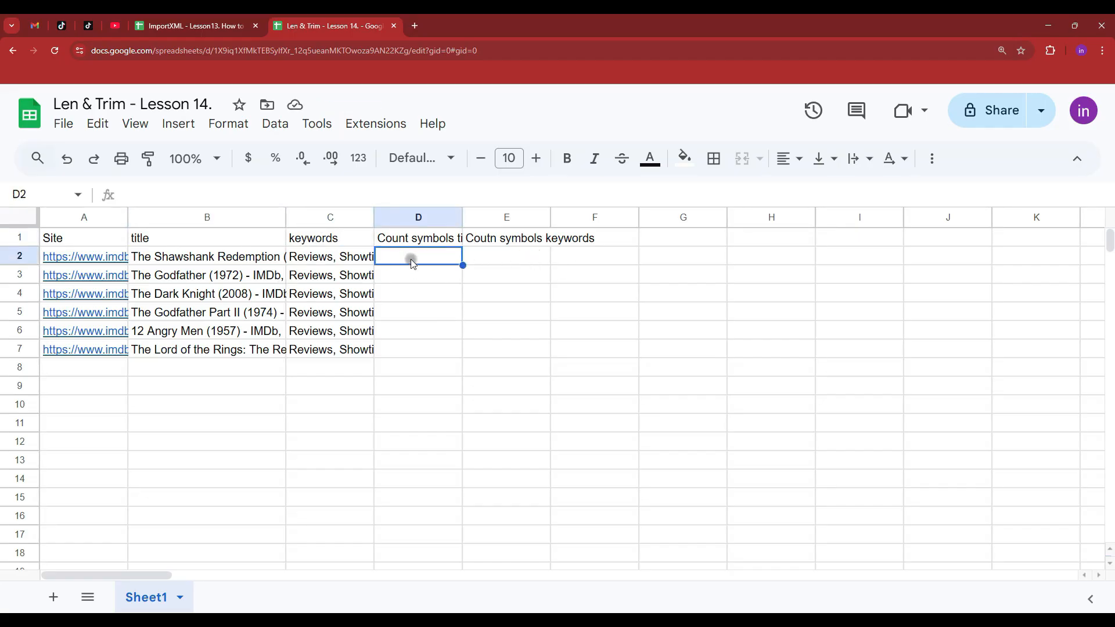
type("=")
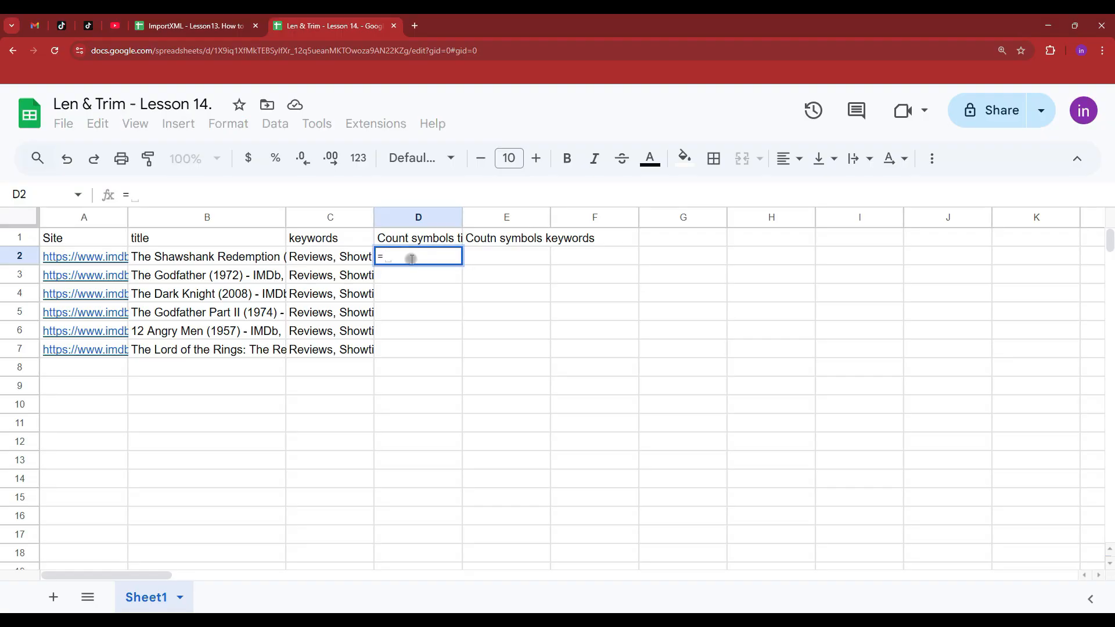
type("len(")
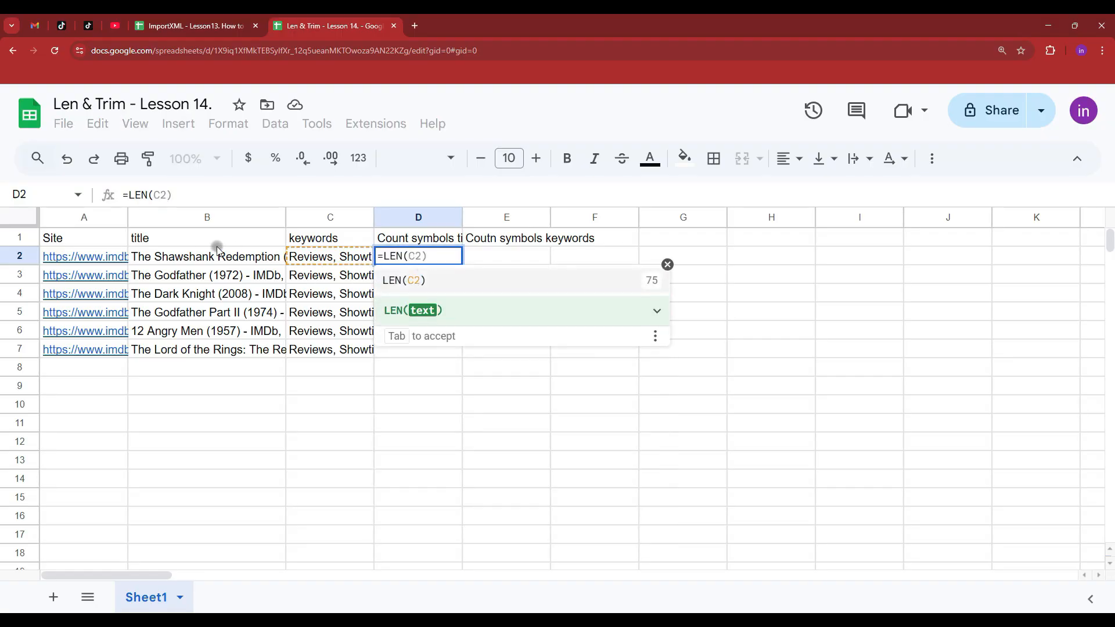
left_click(218, 250)
type(")")
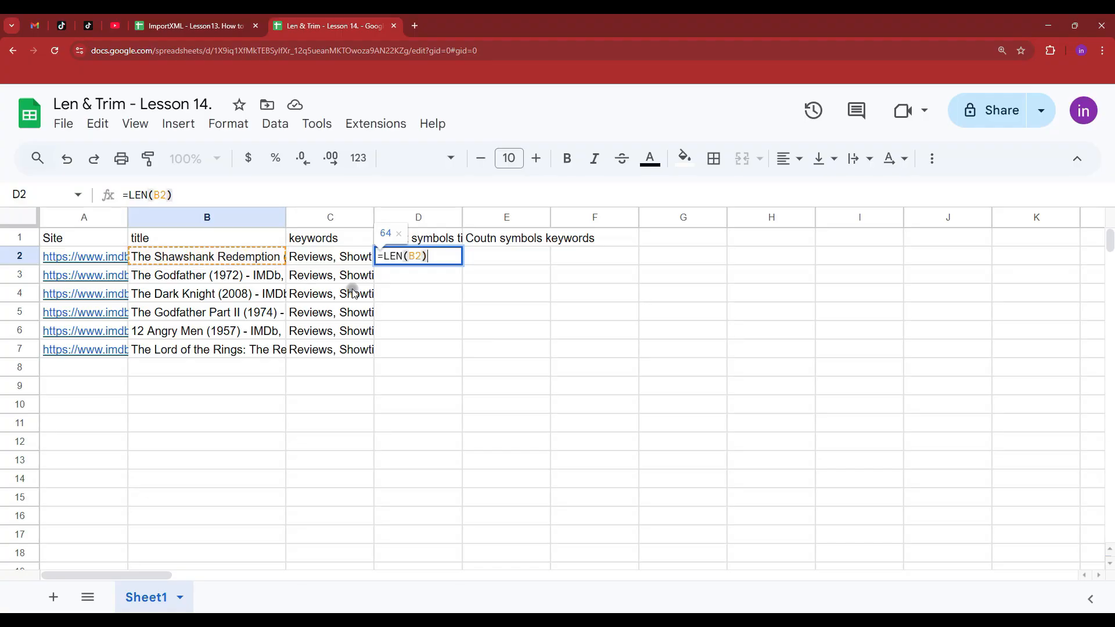
key("Return")
left_click(482, 385)
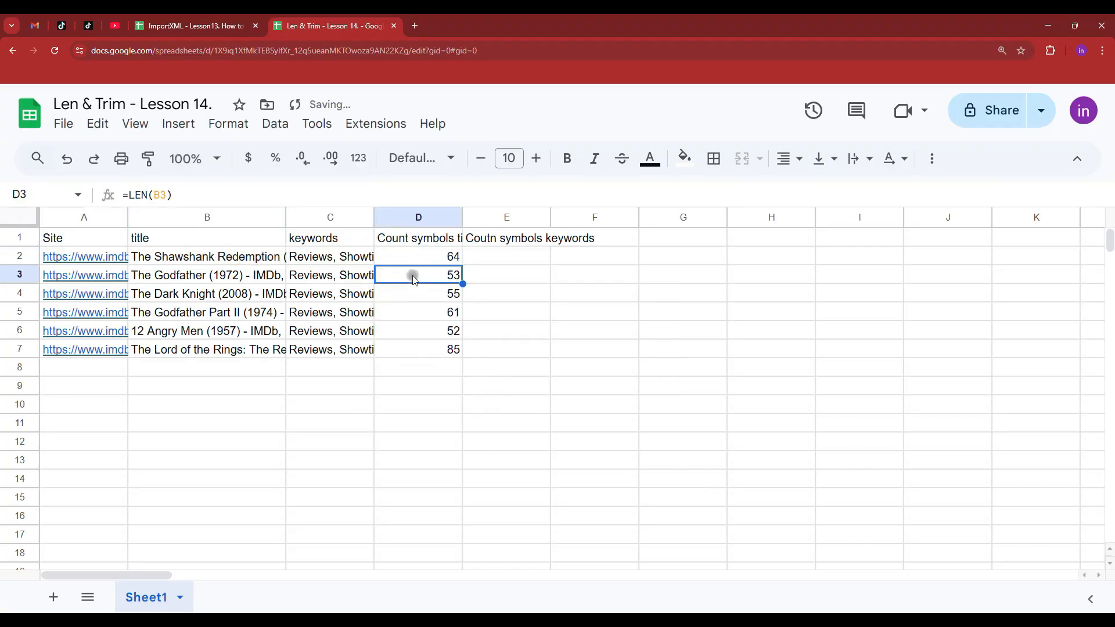
Copy the LEN formula from D2 into E2 to count the keywords' symbols and fill it down to E7.
left_click(419, 260)
left_click_drag(229, 259, 243, 356)
left_click(428, 259)
key("ctrl+c")
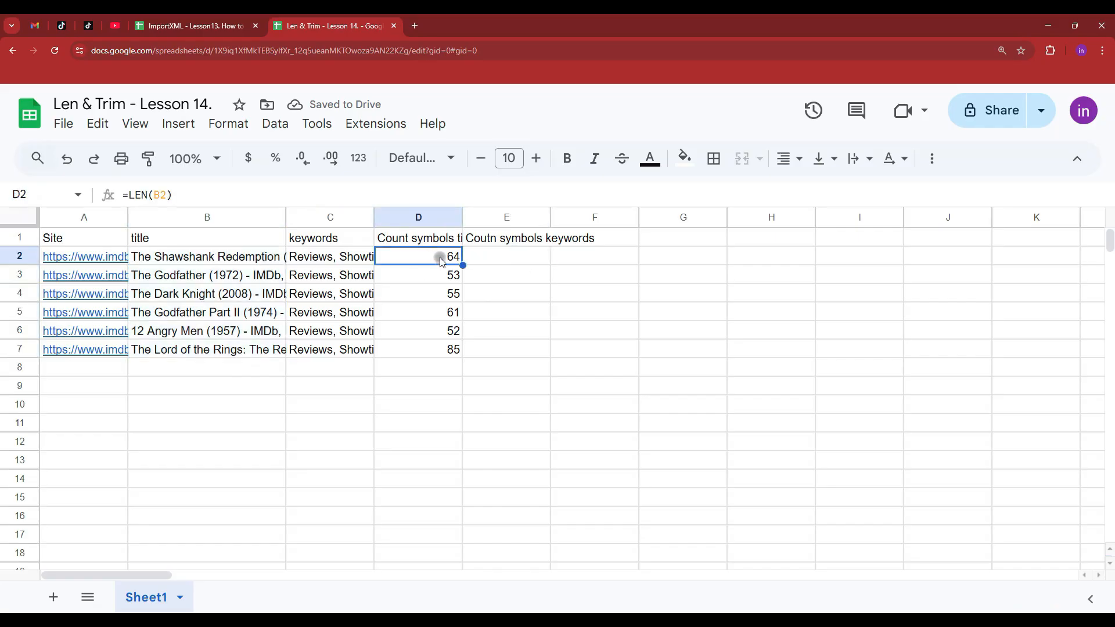
left_click(503, 259)
key("ctrl+v")
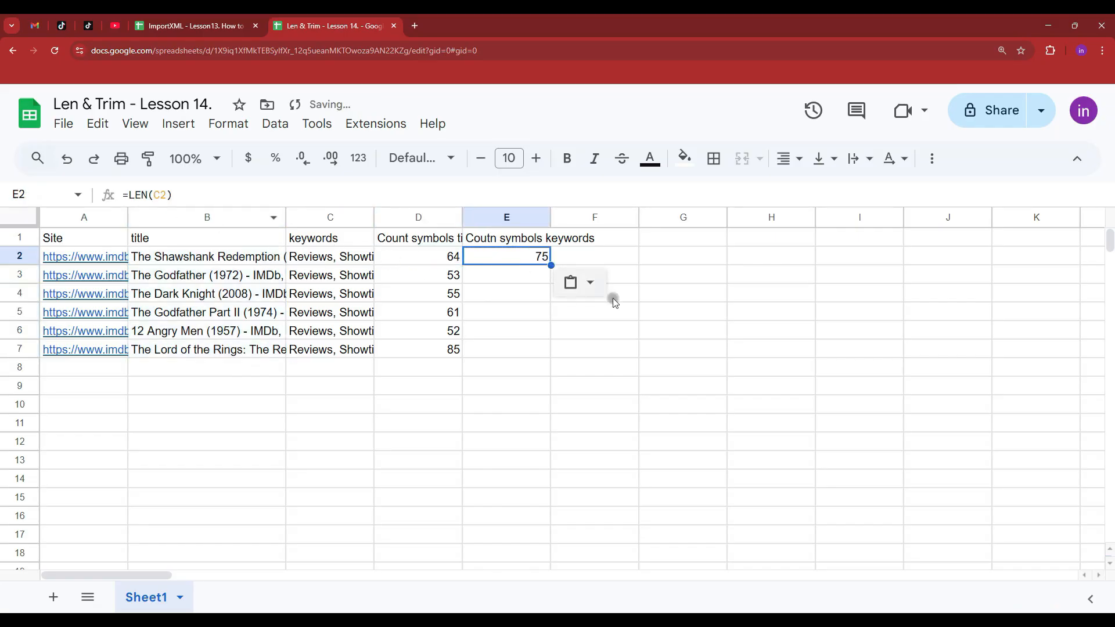
left_click_drag(550, 266, 527, 352)
Replace the keywords formula in C3 with dummy text, two groups of random letters starting with sdfsdf, separated by several spaces.
left_click(305, 256)
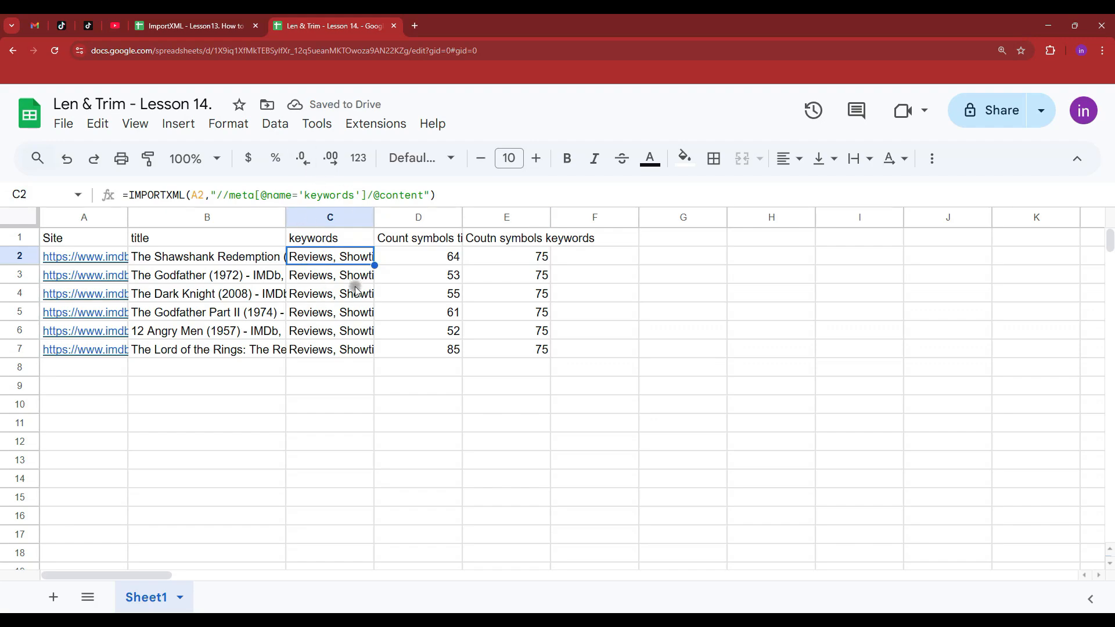
key("Down")
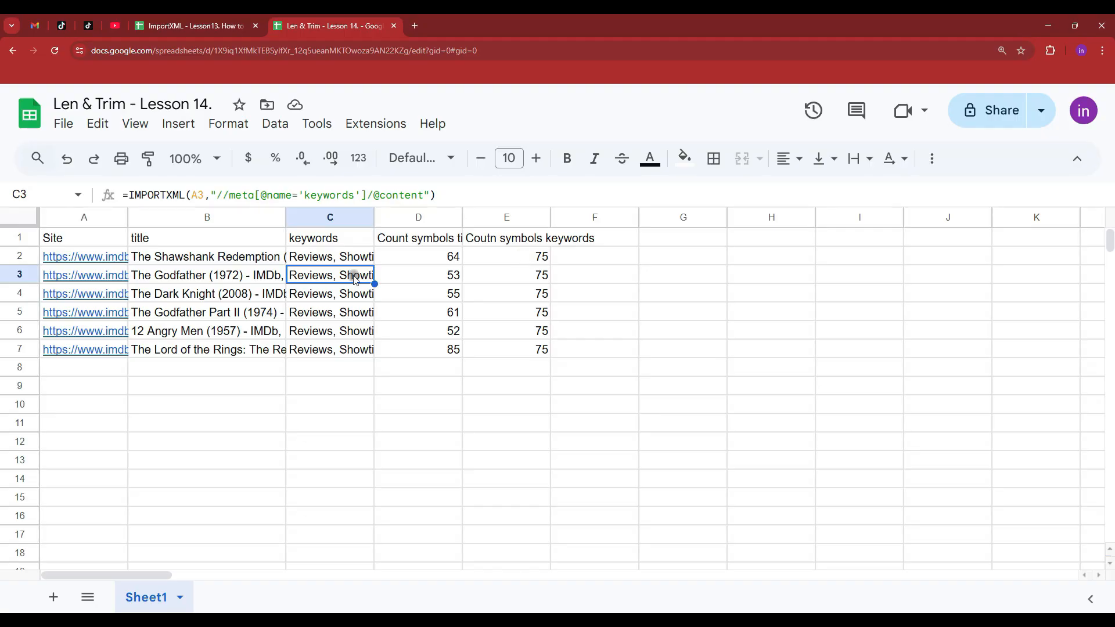
type("sdfsdfsdfsdfsdfsdfsd")
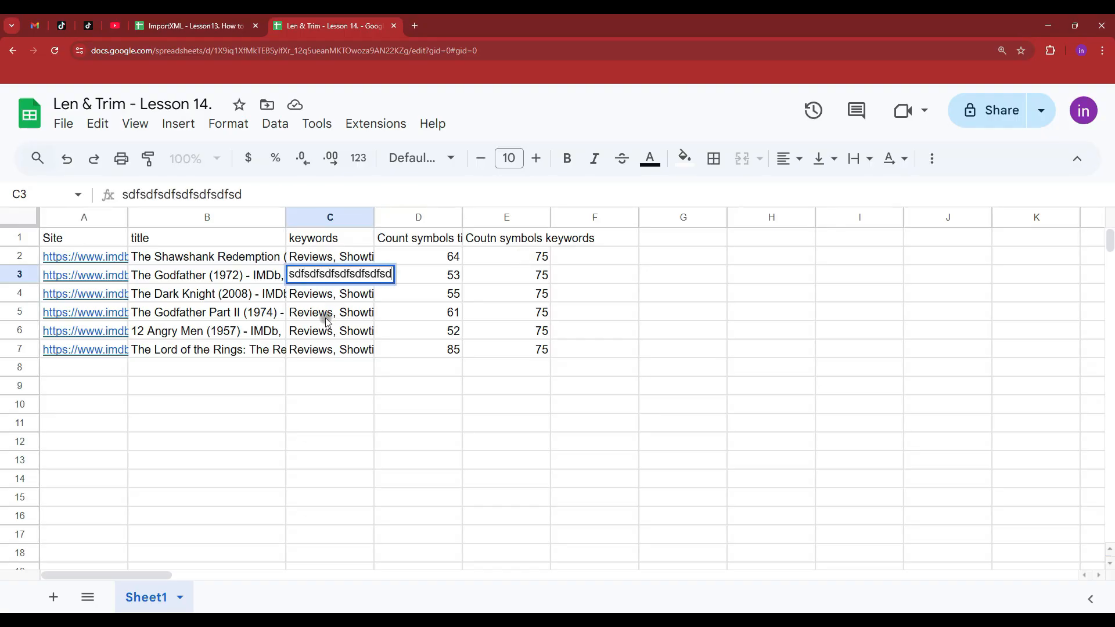
left_click(326, 318)
left_click(538, 276)
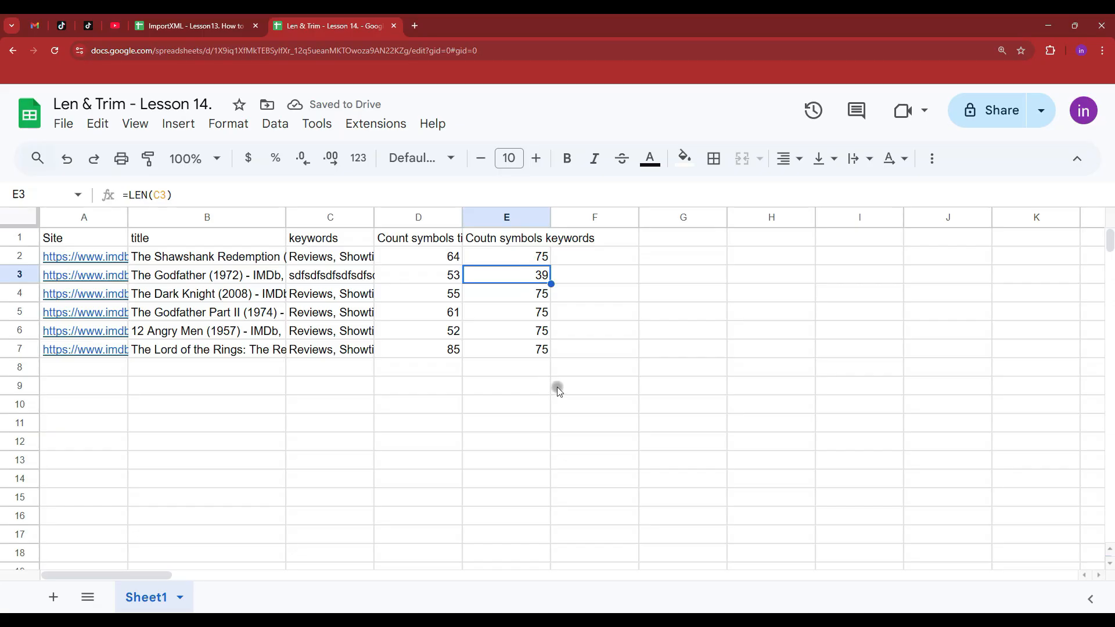
Widen the gap between the two letter groups in C3 with extra spaces and check the symbol count in E3.
double_click(354, 276)
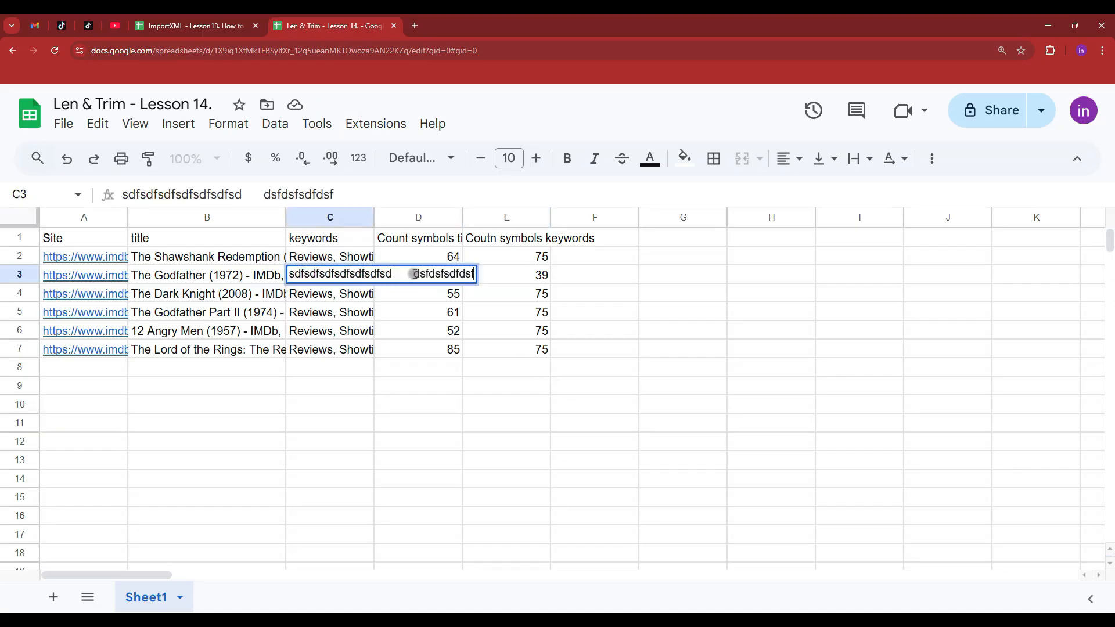
left_click_drag(414, 274, 398, 274)
left_click(537, 281)
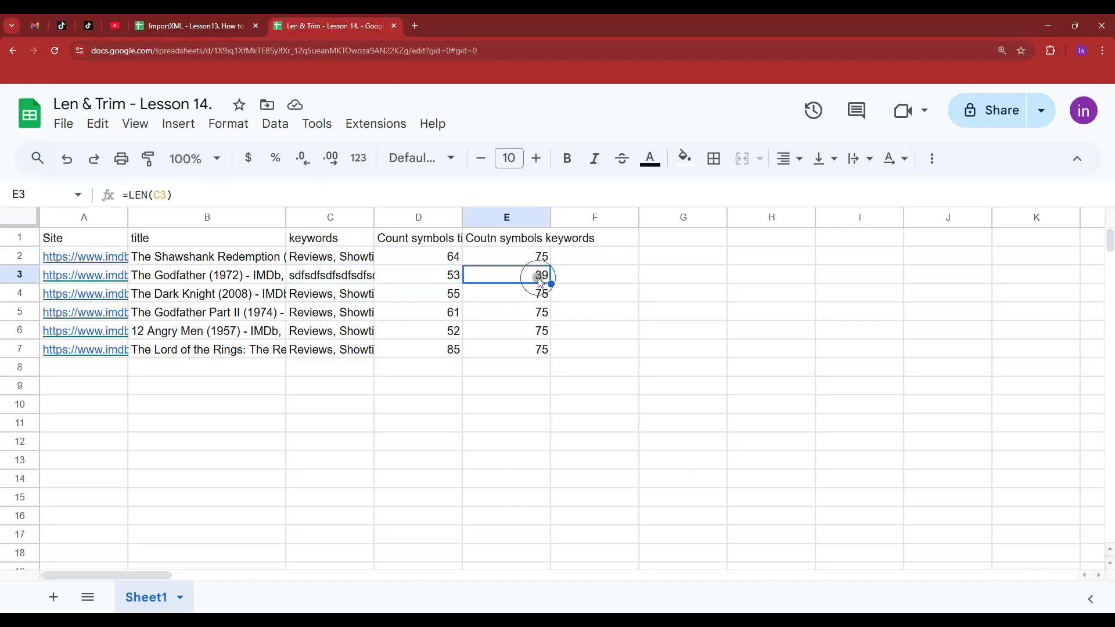
left_click(360, 275)
double_click(359, 275)
left_click(391, 275)
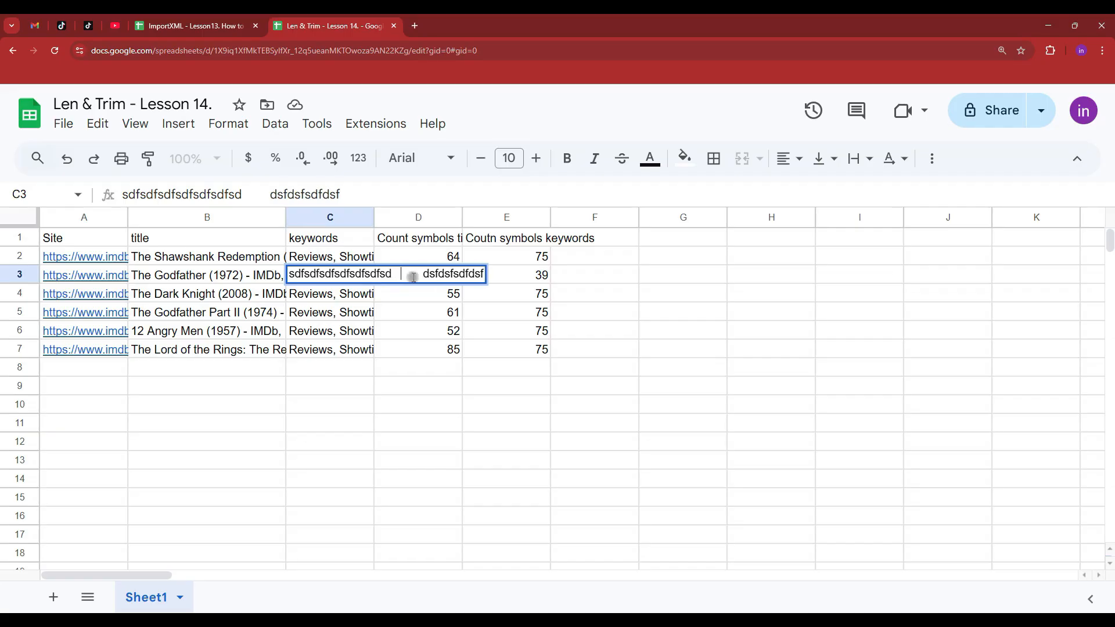
left_click(564, 273)
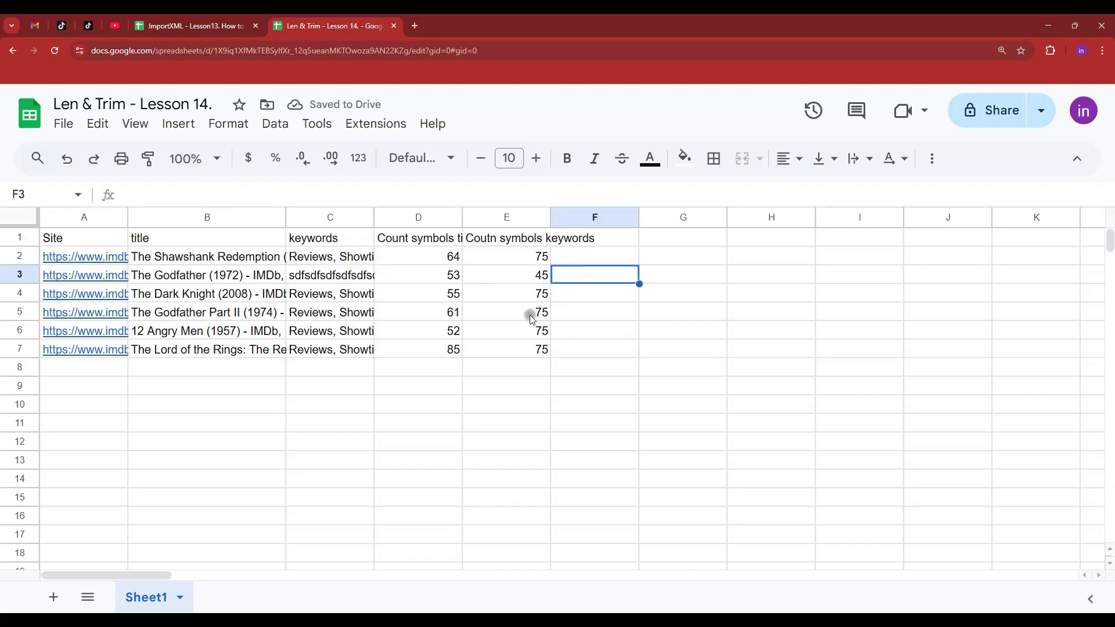
Wrap the cell reference in E2 in TRIM so the formula reads =LEN(trim(C2)), and fill it down to E7.
left_click(503, 257)
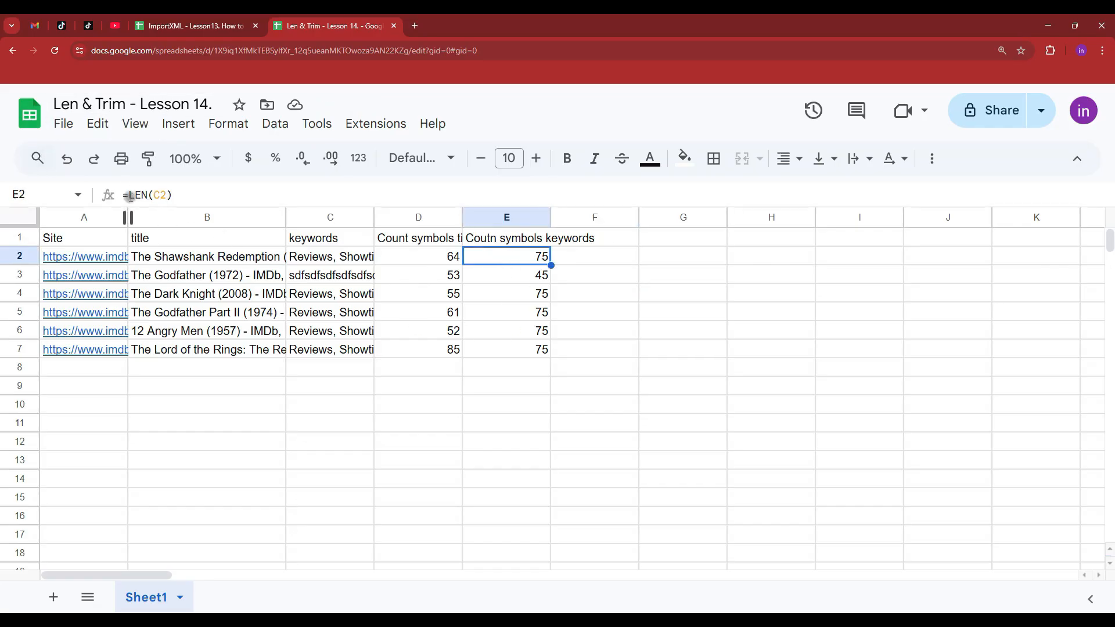
left_click(157, 195)
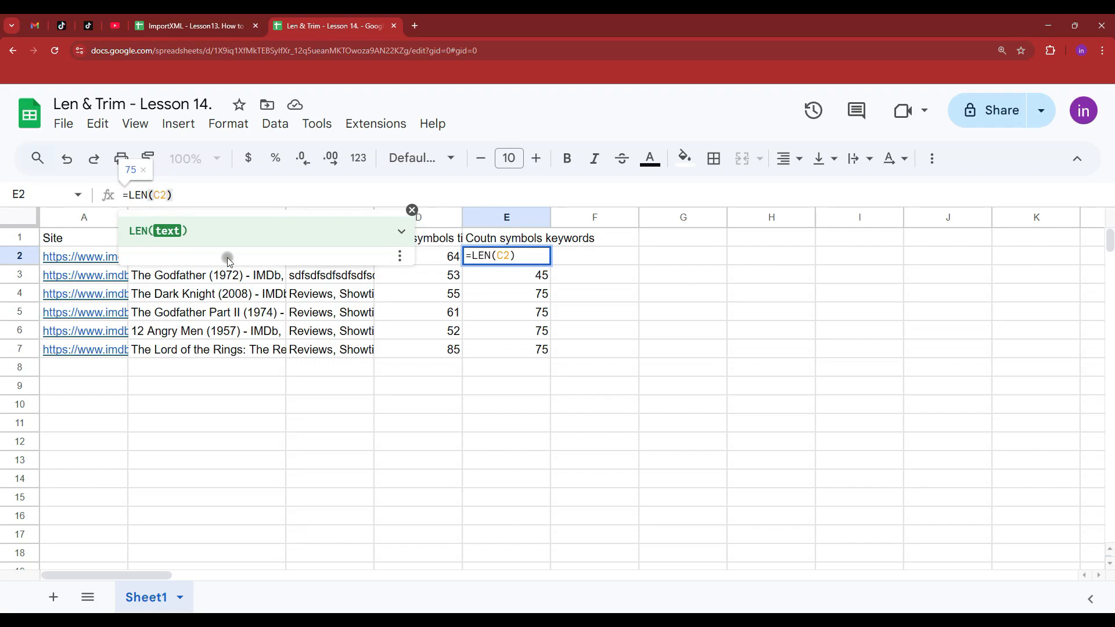
type("trim")
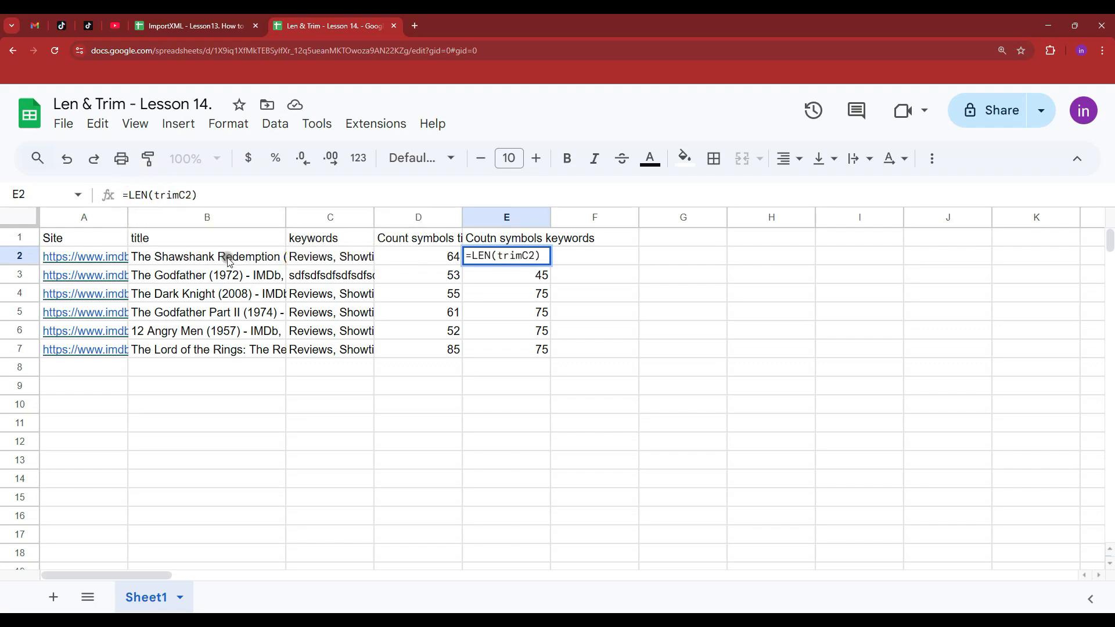
type("(C2")
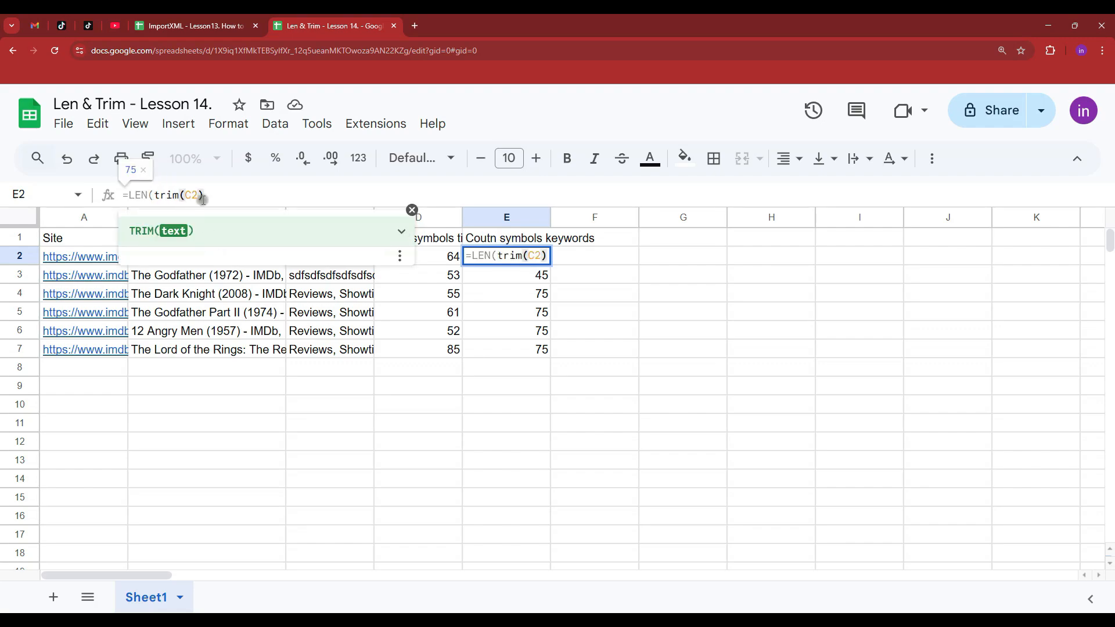
type(")")
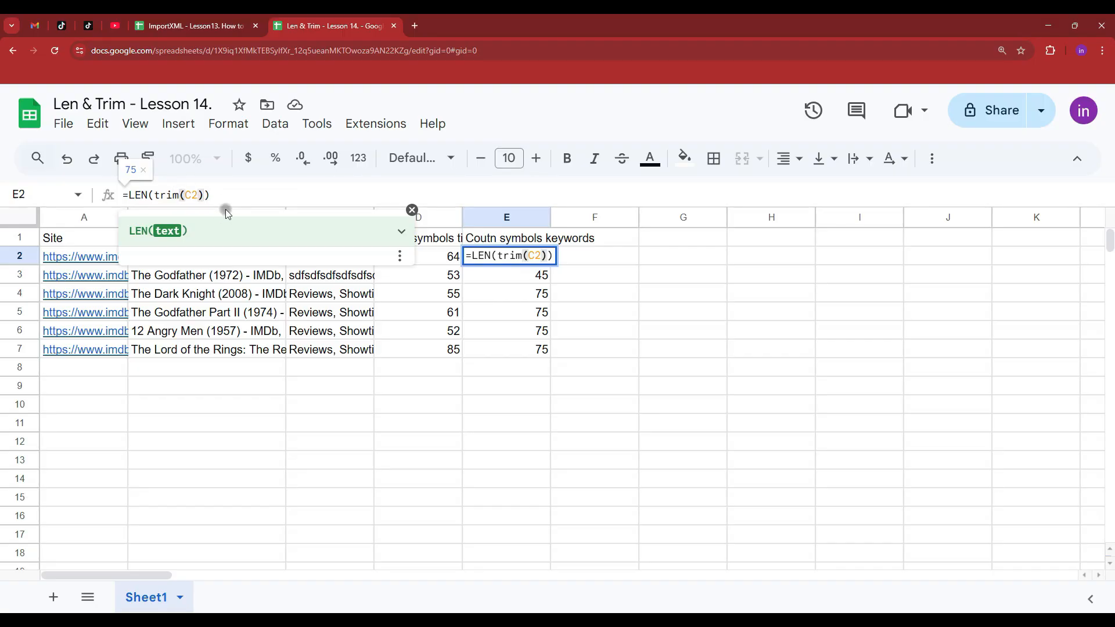
key("Return")
left_click(540, 256)
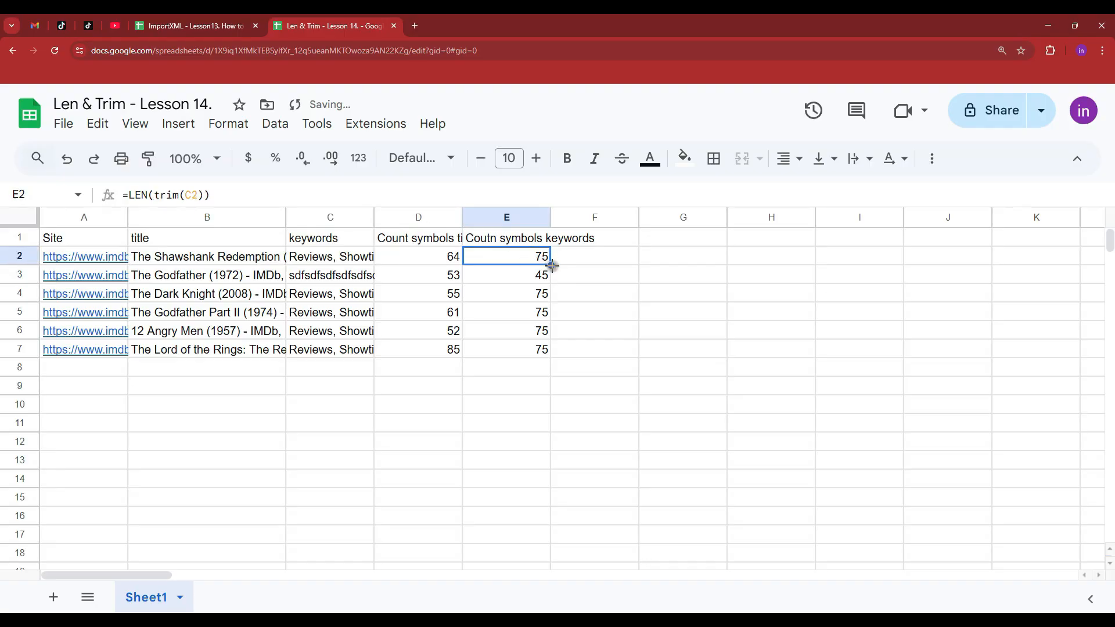
left_click_drag(552, 266, 546, 354)
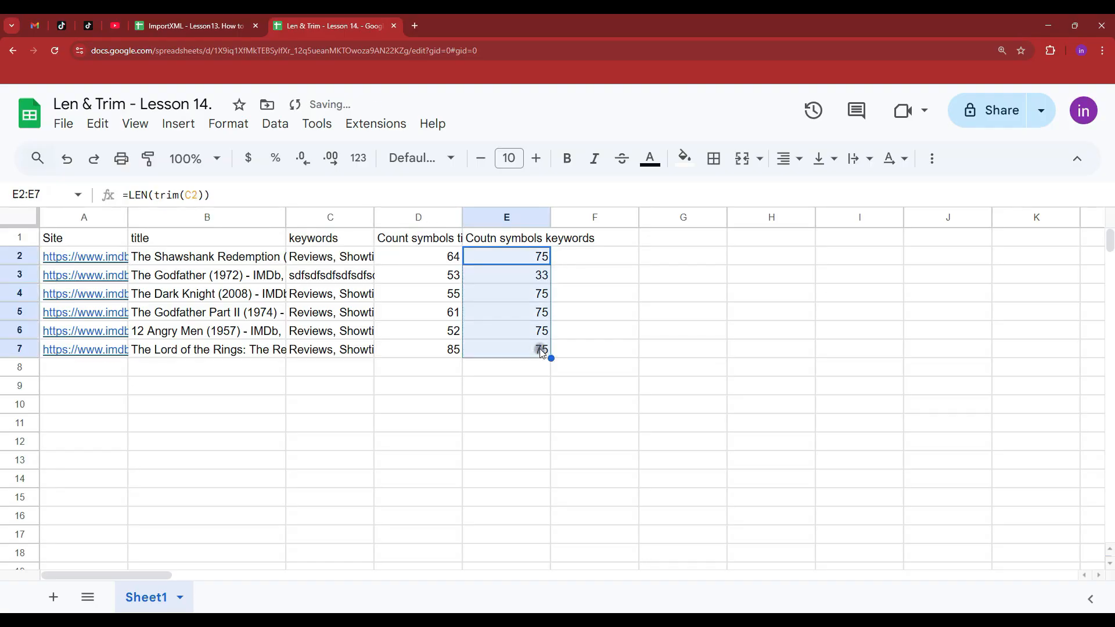
left_click(539, 282)
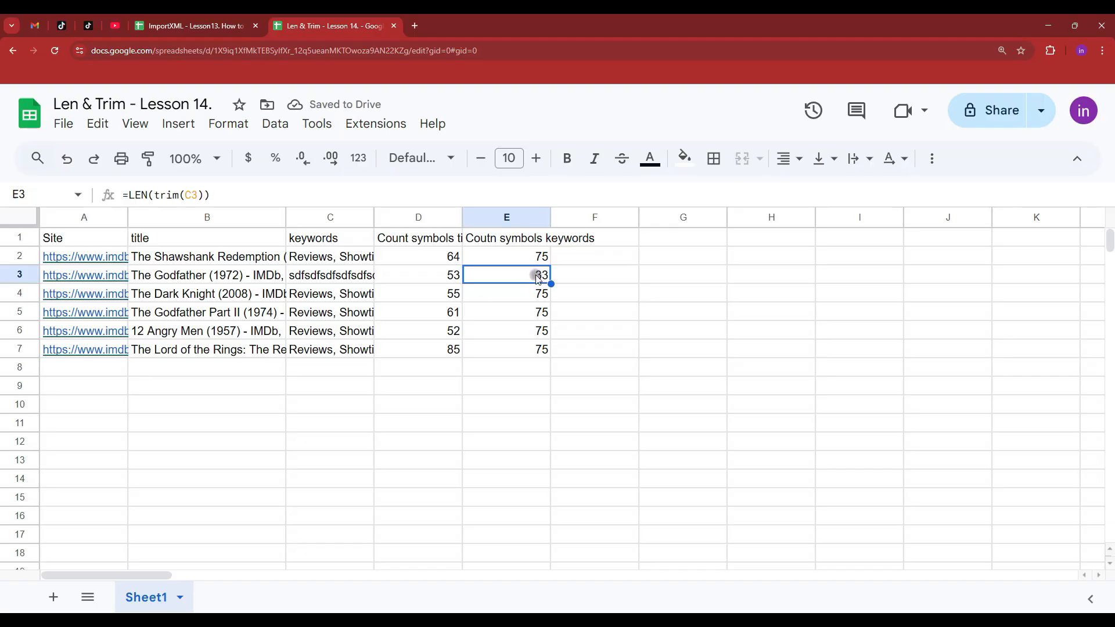
Add more spaces to the gap in C3 and split its first letter group after sdfsdfsd with several spaces.
left_click(381, 275)
left_click(369, 275)
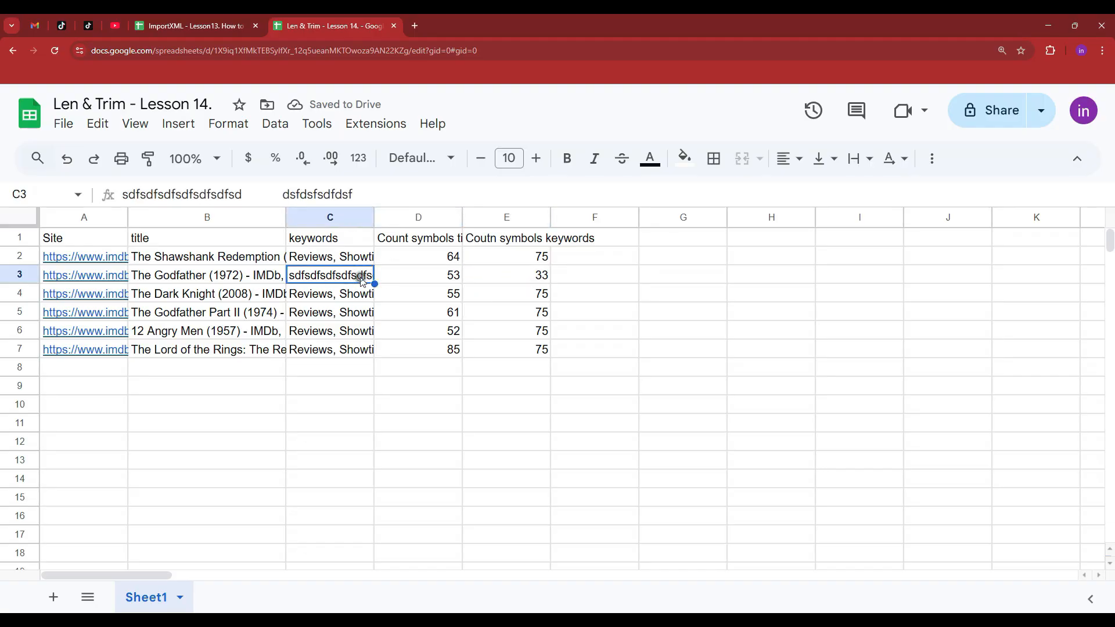
double_click(368, 275)
left_click(399, 271)
left_click_drag(332, 270, 336, 270)
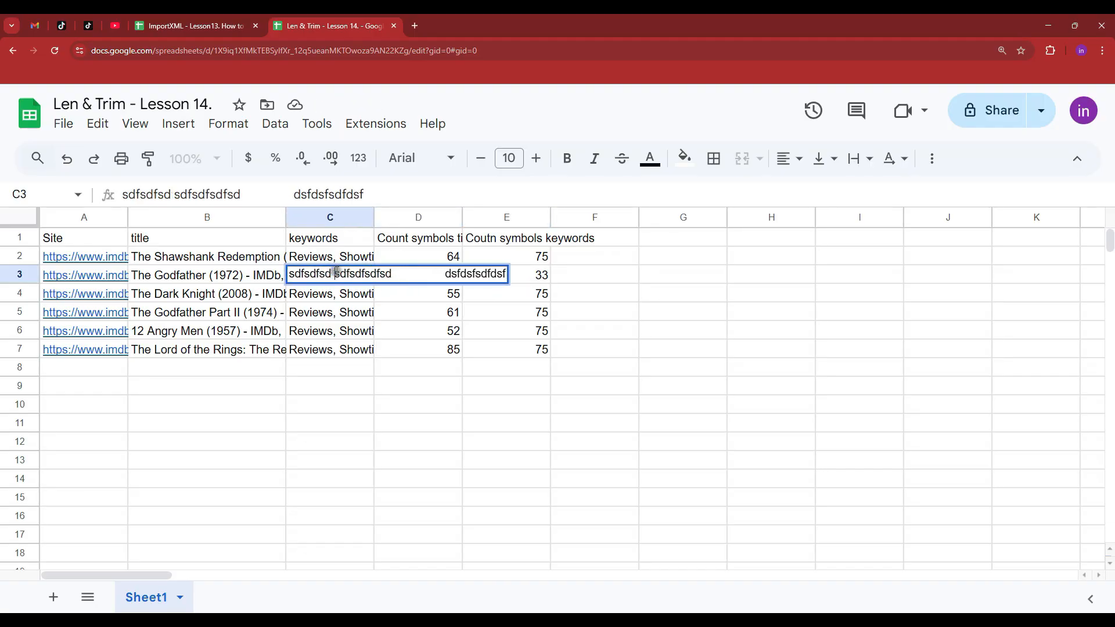
left_click(583, 273)
Insert the words "look at me" followed by a space at the beginning of the text in C3.
double_click(360, 276)
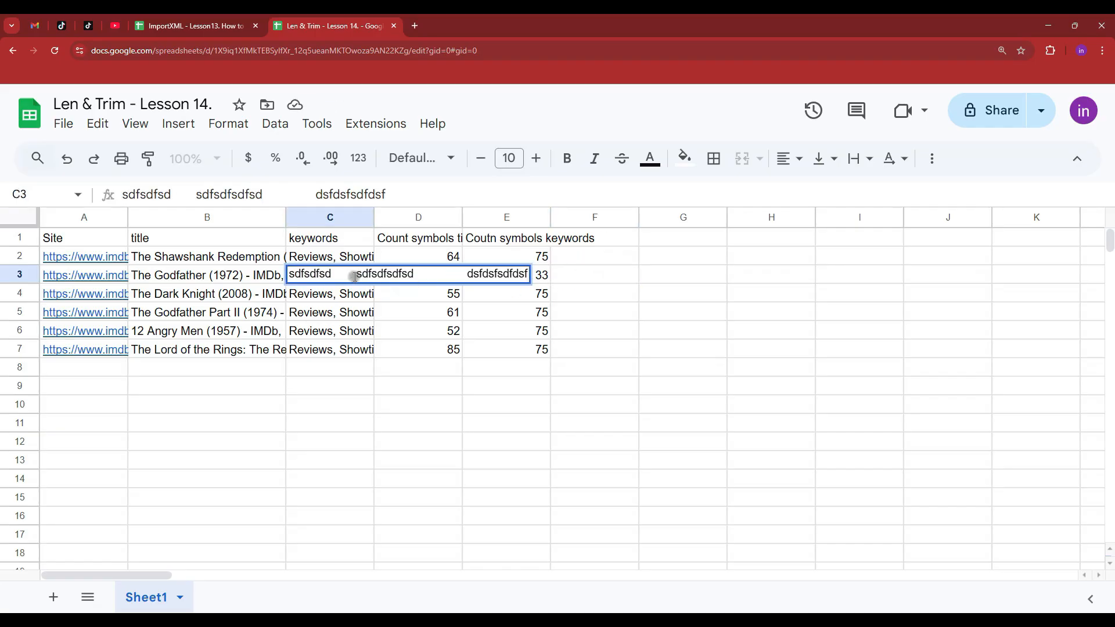
left_click(292, 274)
type("look at me")
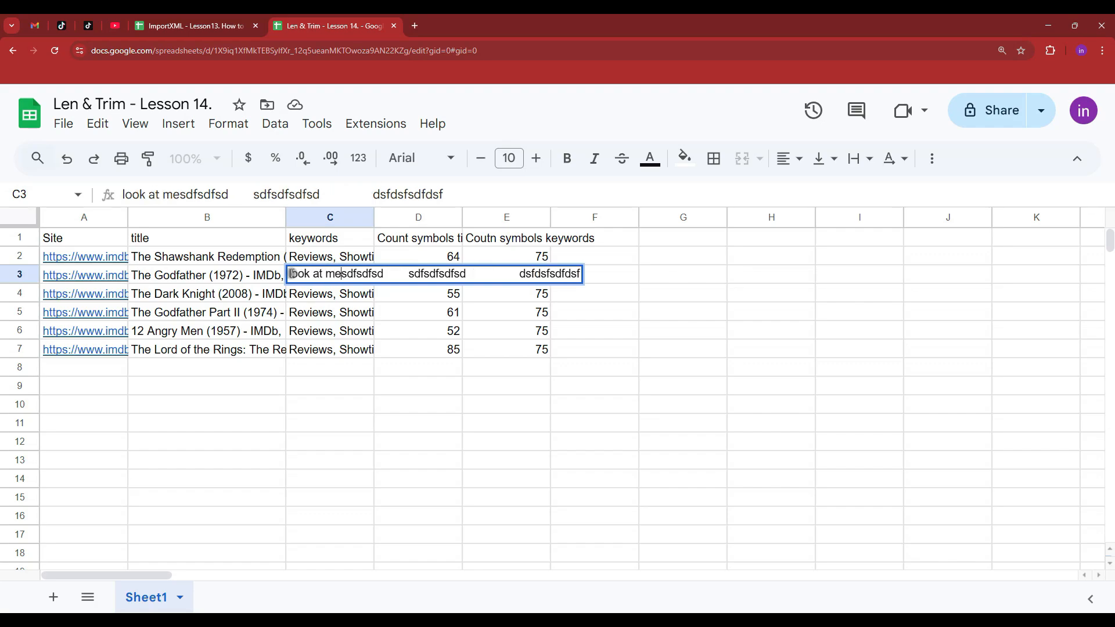
key("Return")
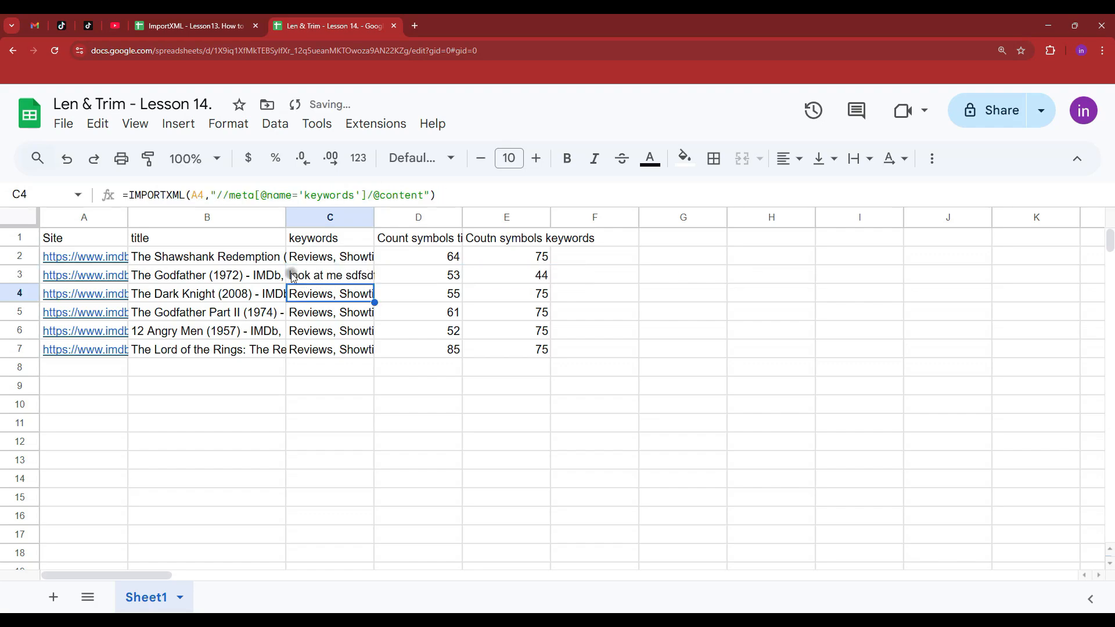
left_click(519, 276)
Add a second space between "at" and "me" in the text of C3.
left_click(340, 275)
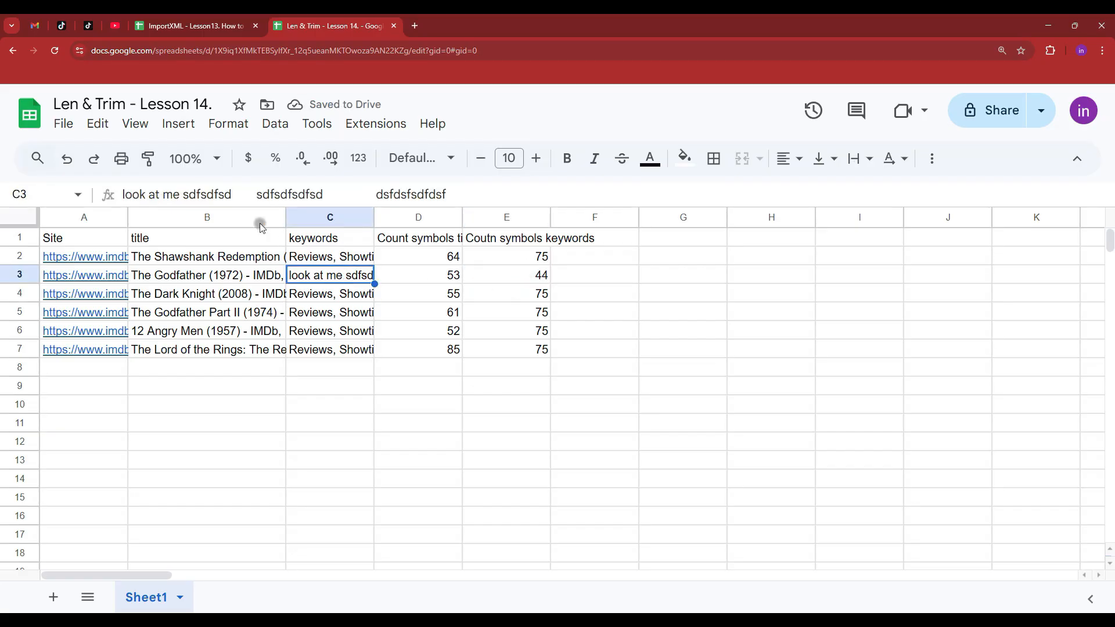
left_click(165, 194)
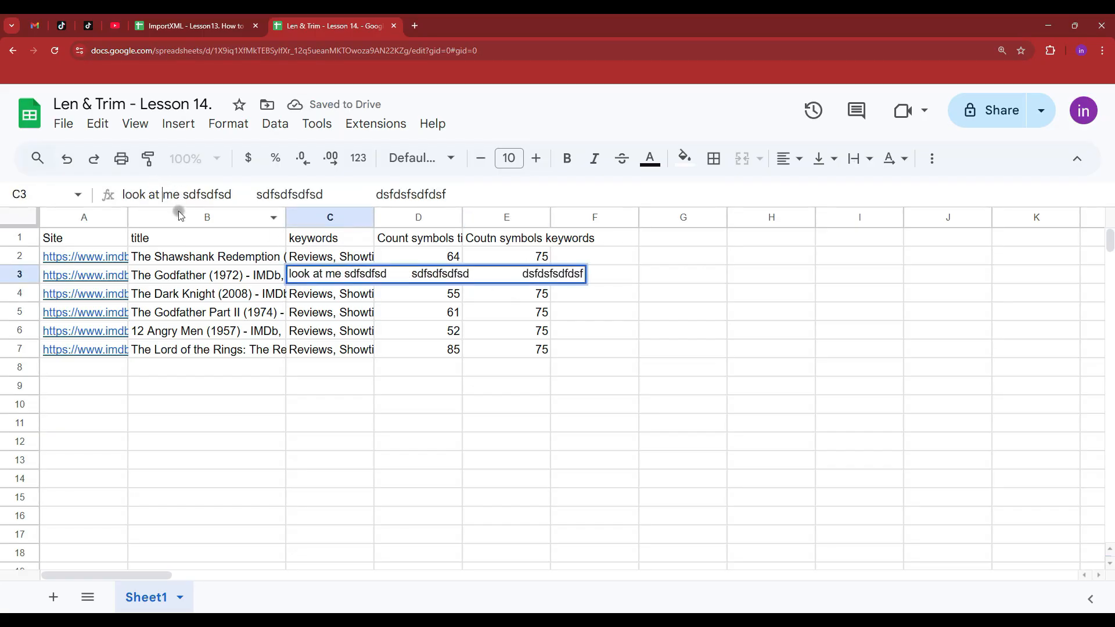
key("Return")
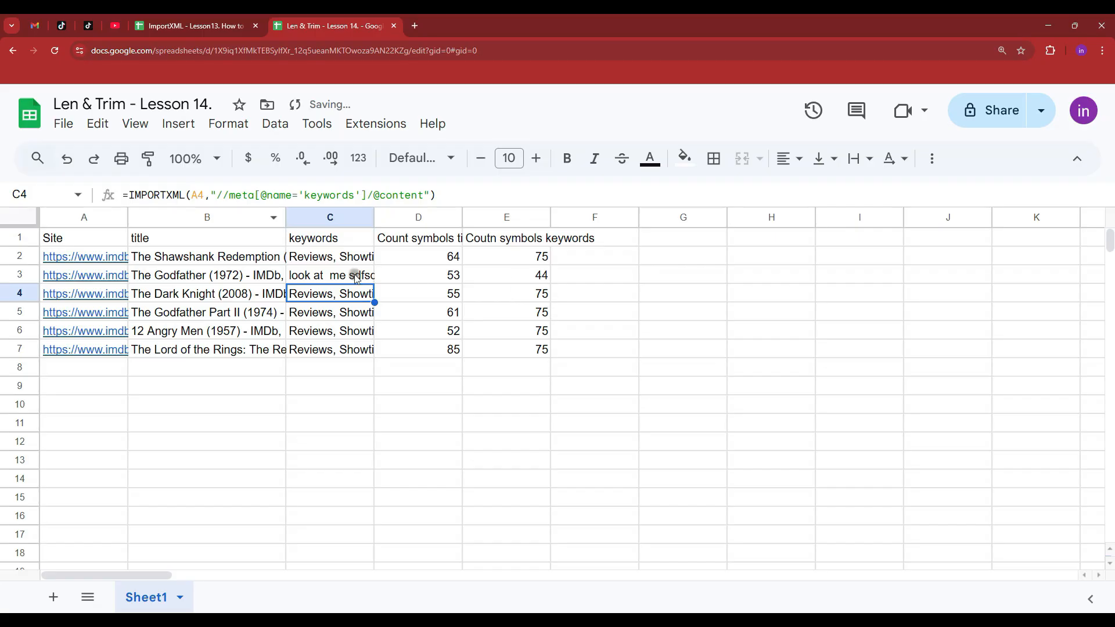
double_click(332, 277)
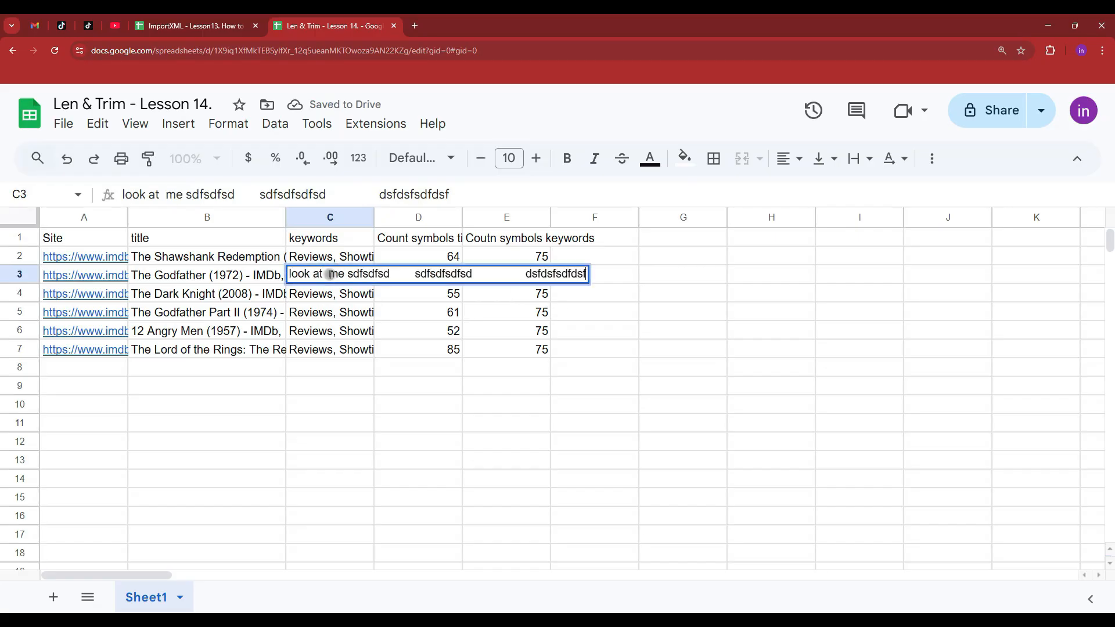
left_click(597, 280)
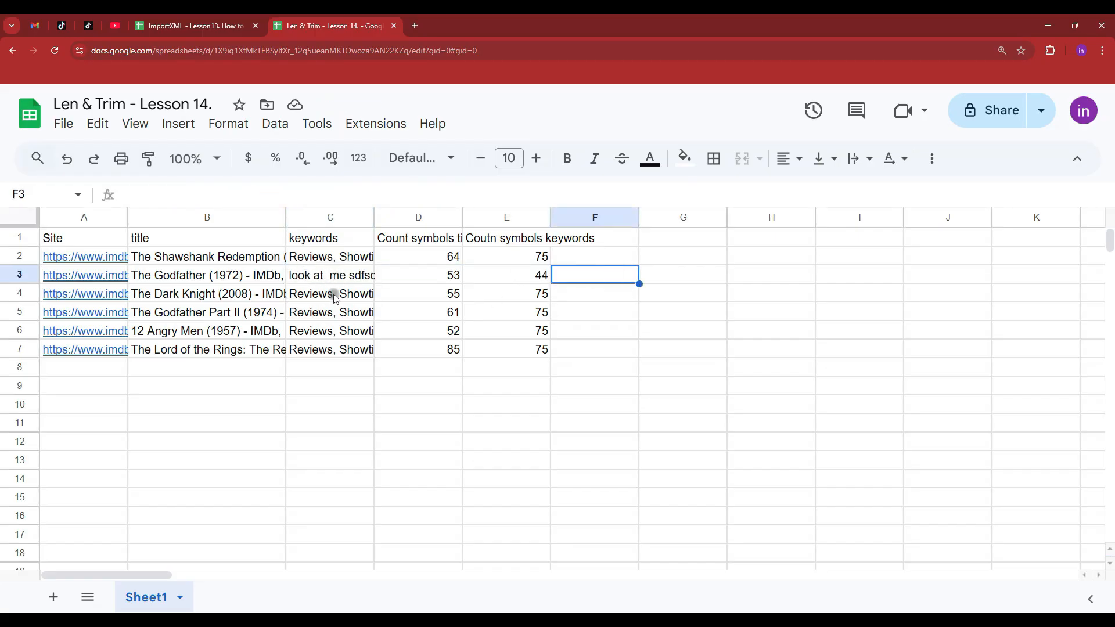
Remove the space between "look" and "at" in C3 to test its effect on the trimmed count.
double_click(328, 278)
key("Left")
key("Left")
key("Left")
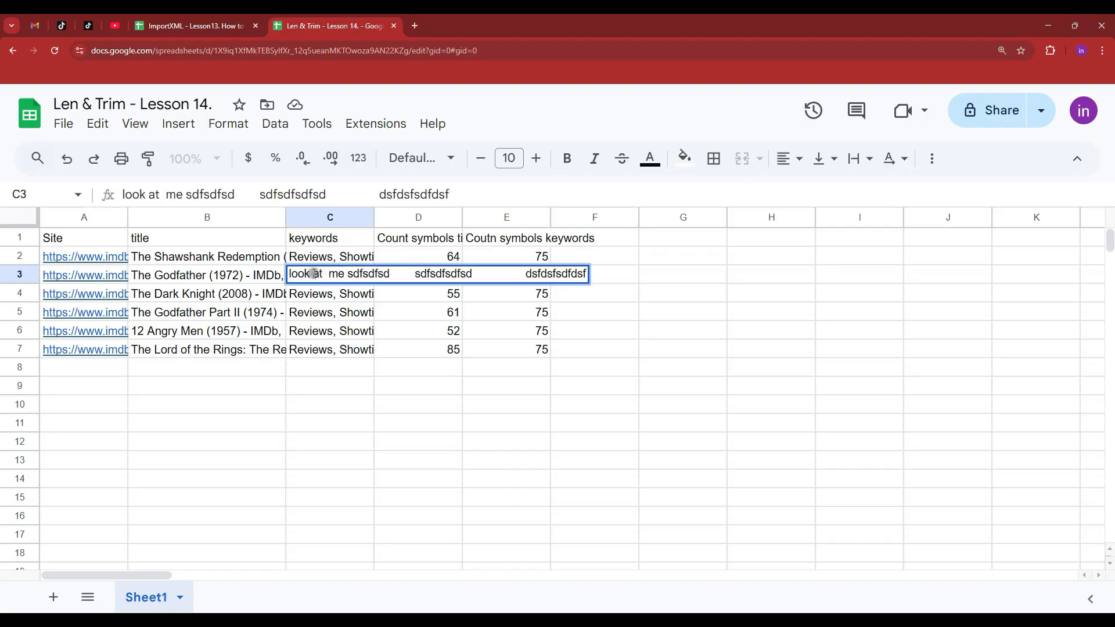
key("Delete")
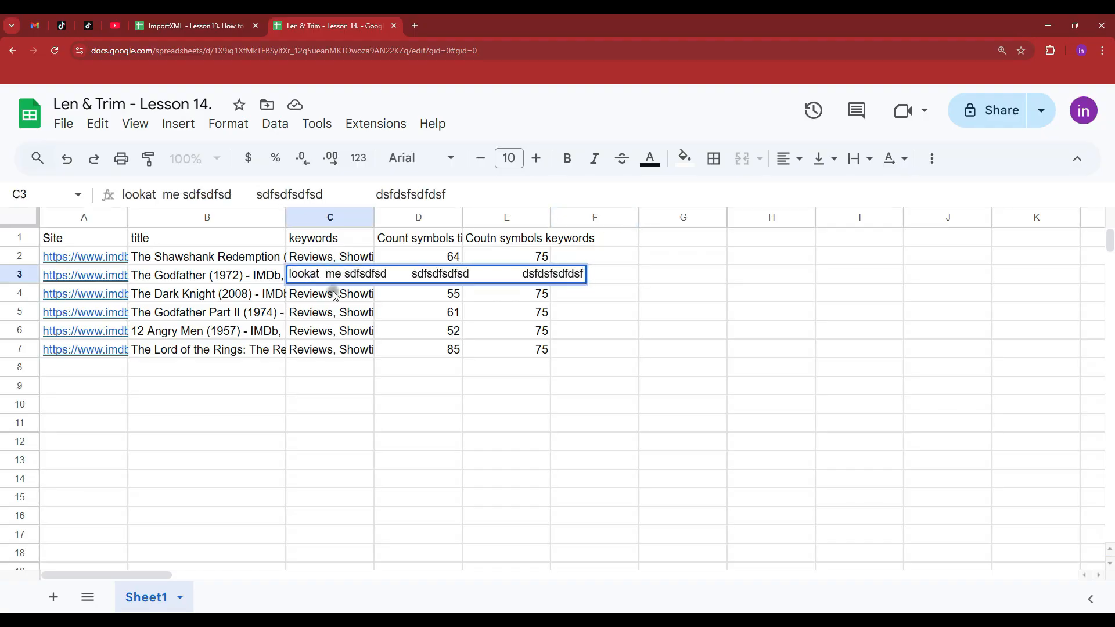
key("Return")
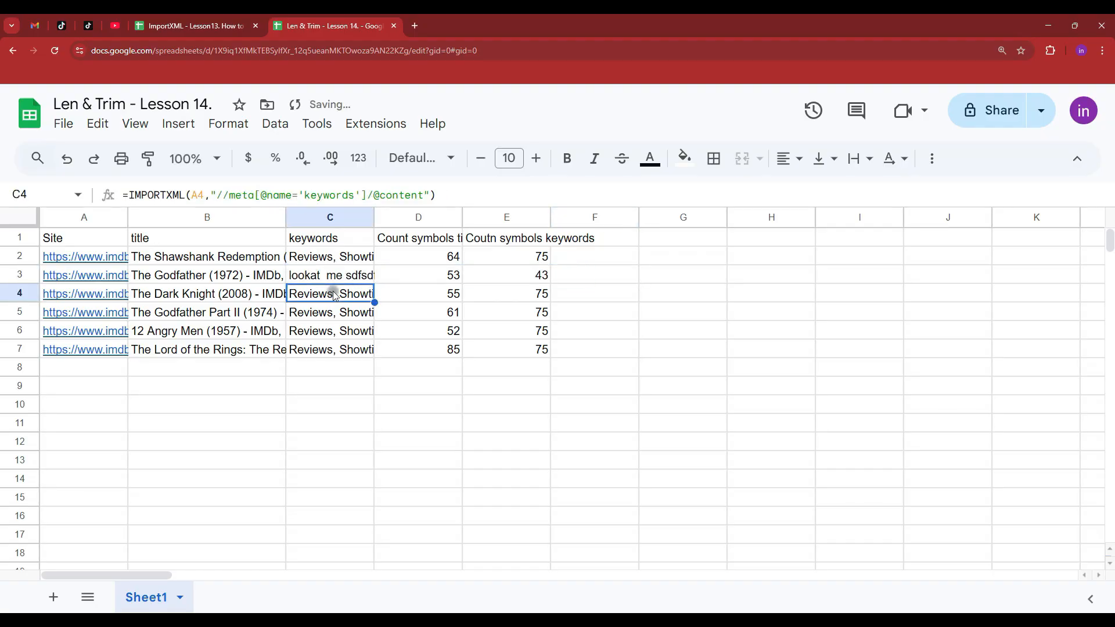
Restore the single space between "look" and "at" in C3.
double_click(305, 278)
left_click(302, 278)
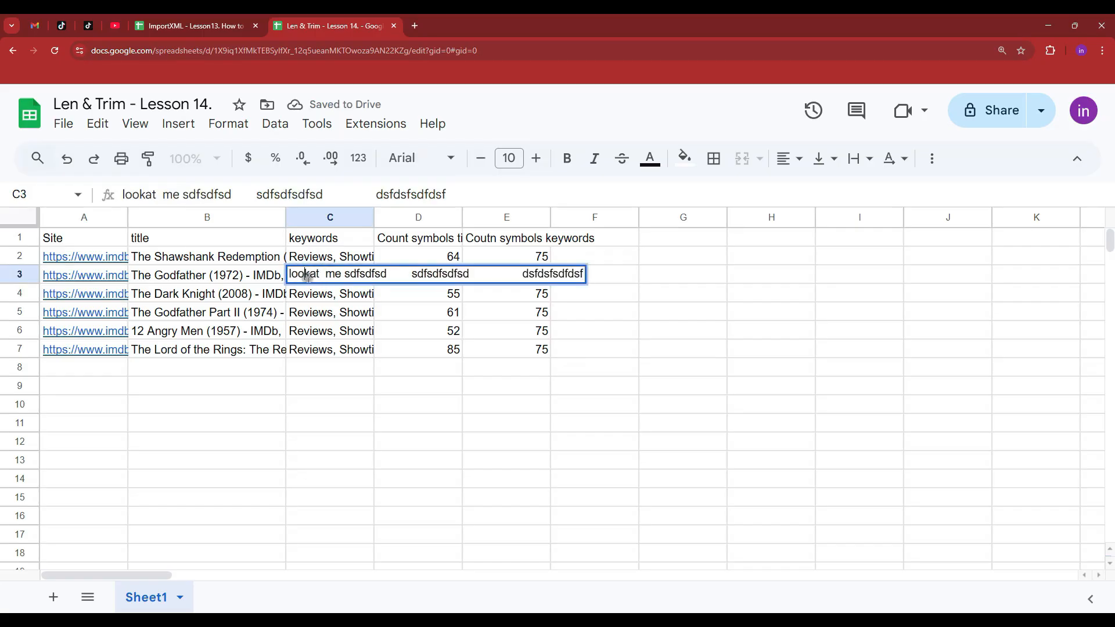
key("BackSpace")
key("Right")
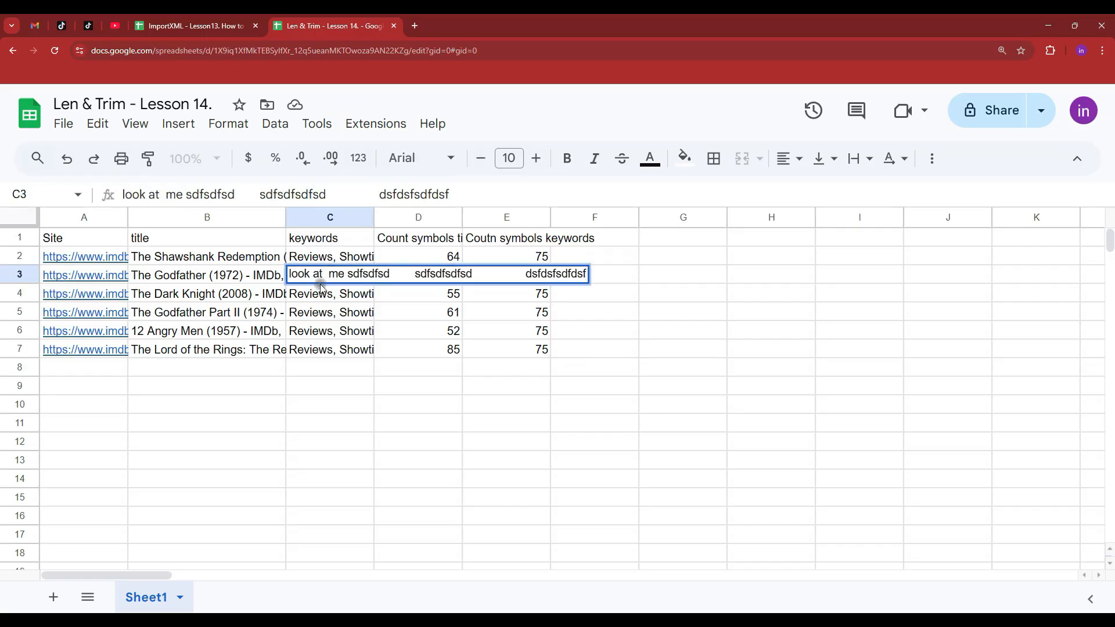
left_click(636, 279)
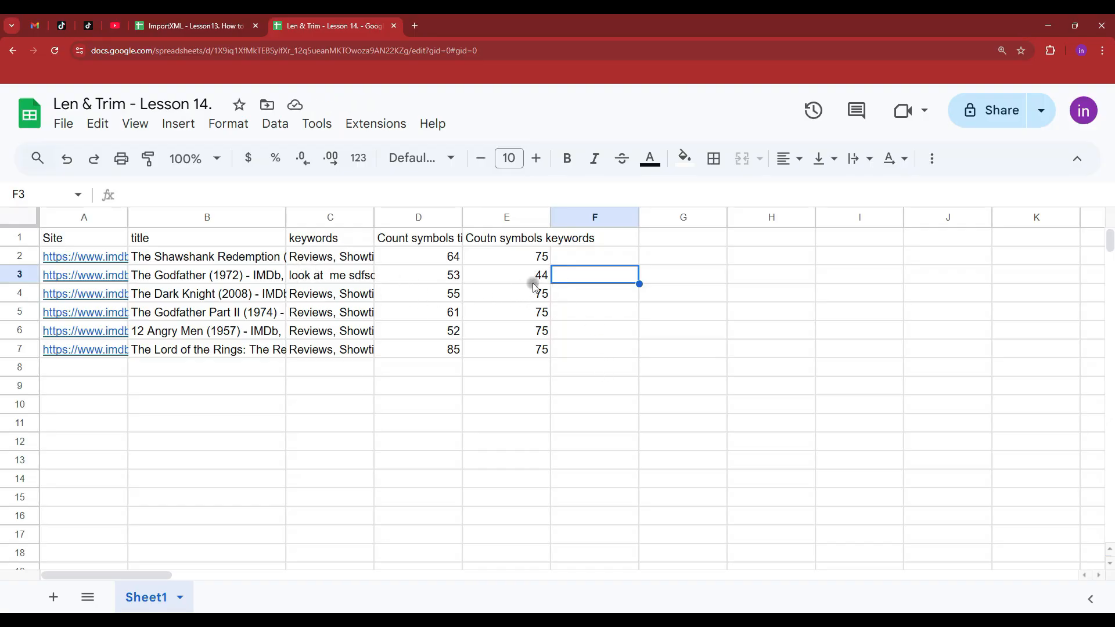
Add TRIM to the title count in D2 so it reads =LEN(trim(B2)), and fill the formula down to D7.
left_click(521, 257)
double_click(164, 195)
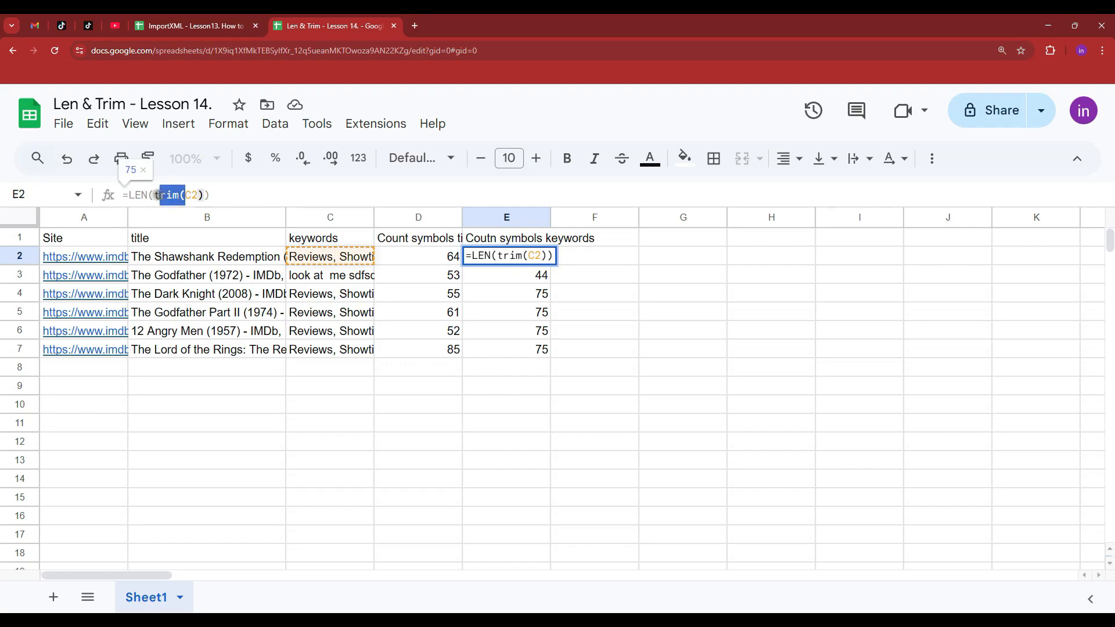
left_click(448, 259)
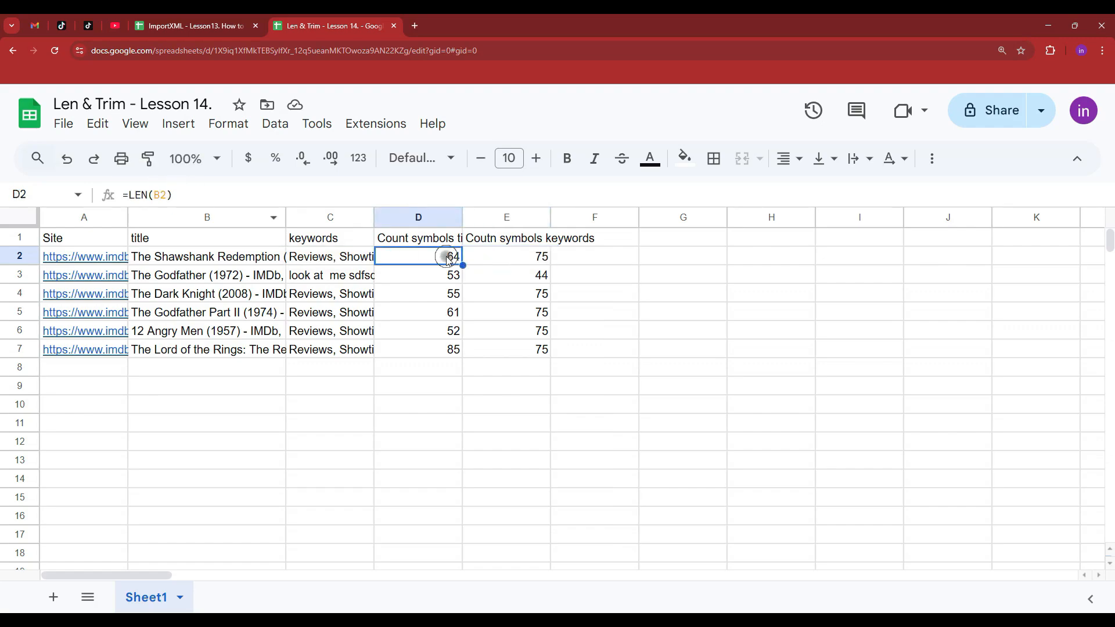
left_click(151, 195)
type("trim(")
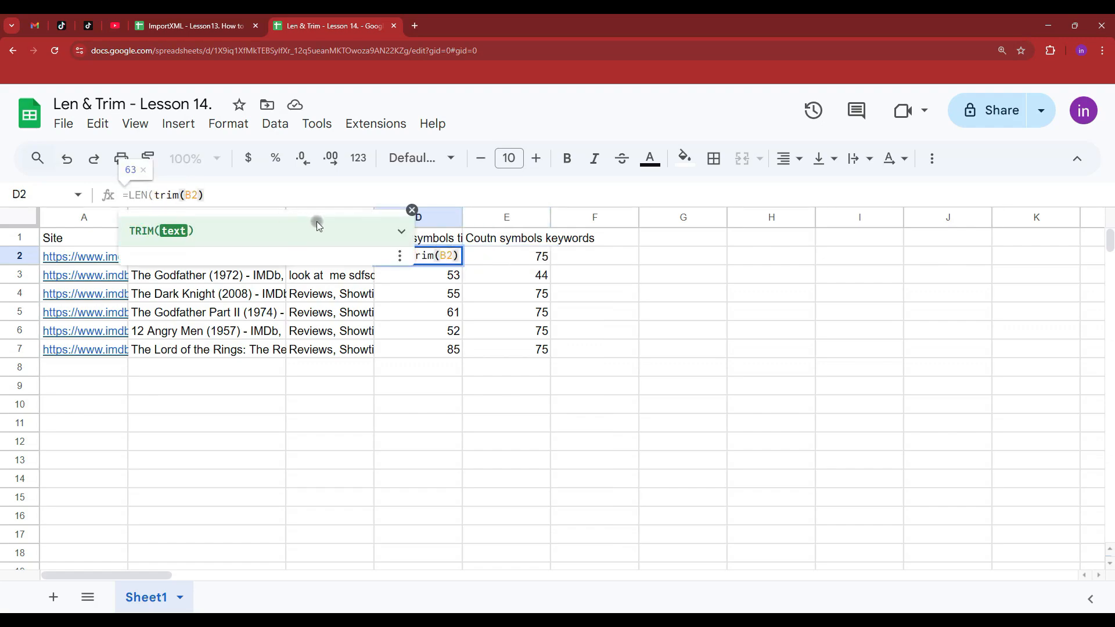
key("Return")
left_click(456, 260)
left_click_drag(463, 265, 457, 356)
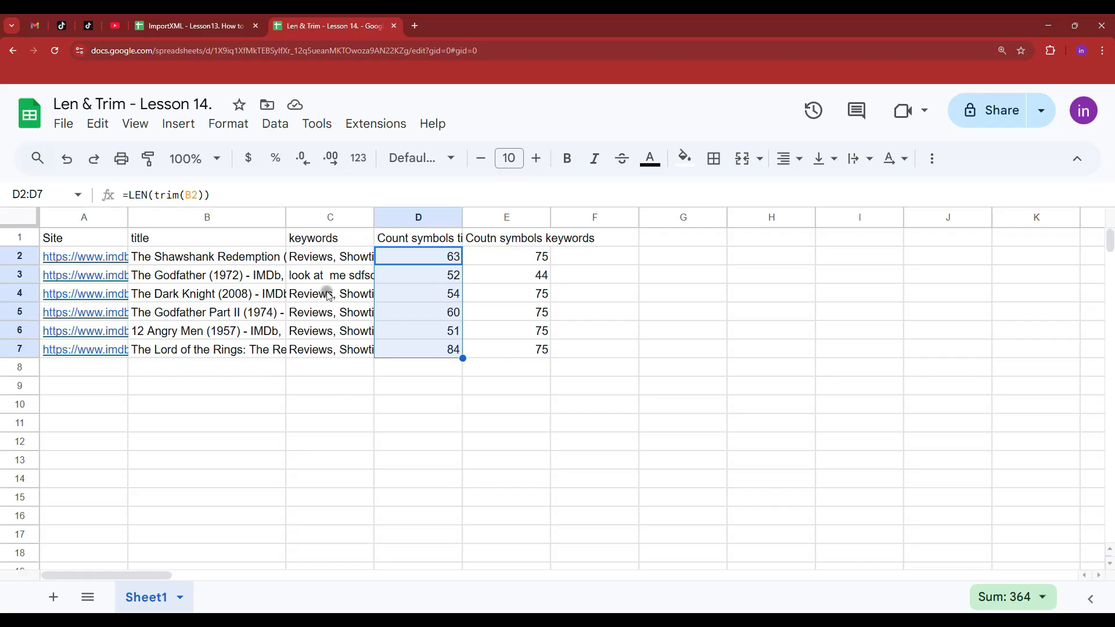
Insert several spaces before the final "fdsf" in C3 and check the trimmed symbol count in E3.
left_click(347, 276)
double_click(568, 273)
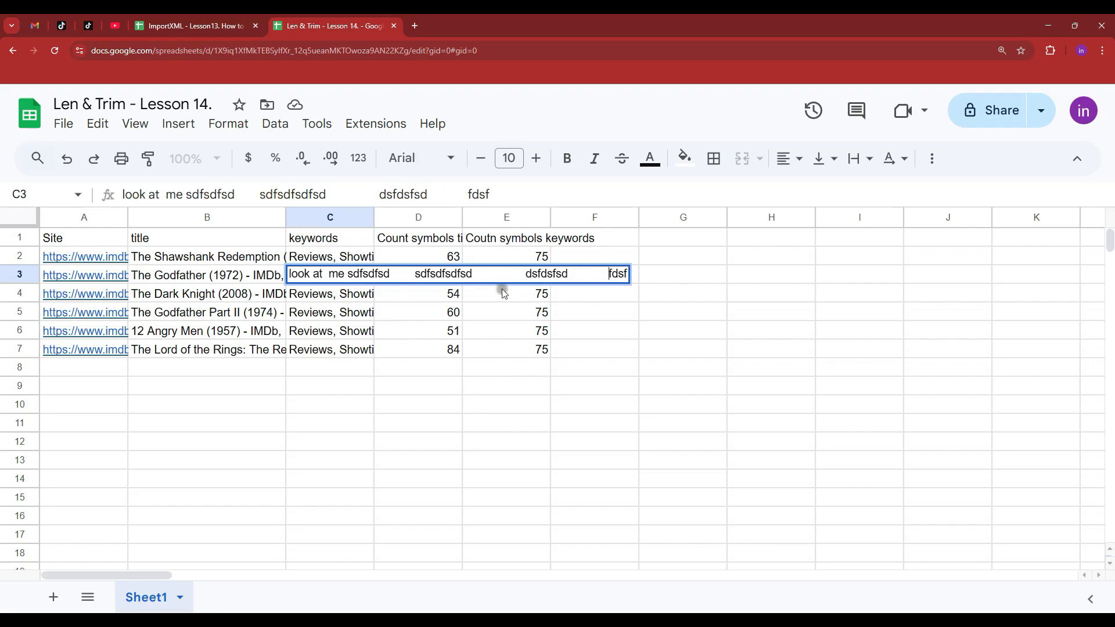
left_click(644, 282)
left_click(511, 275)
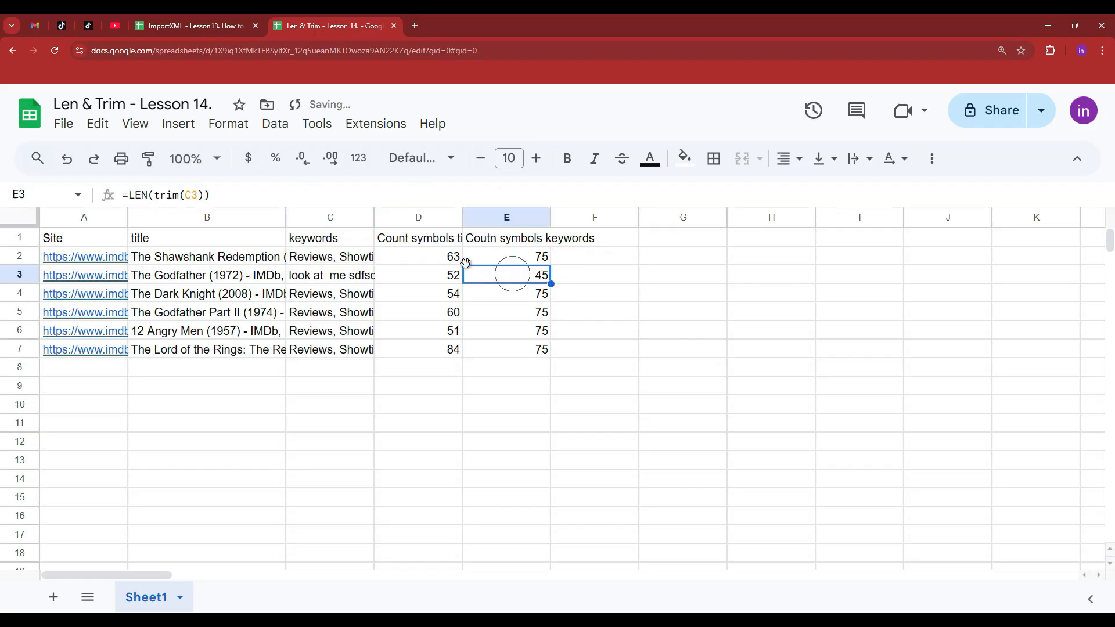